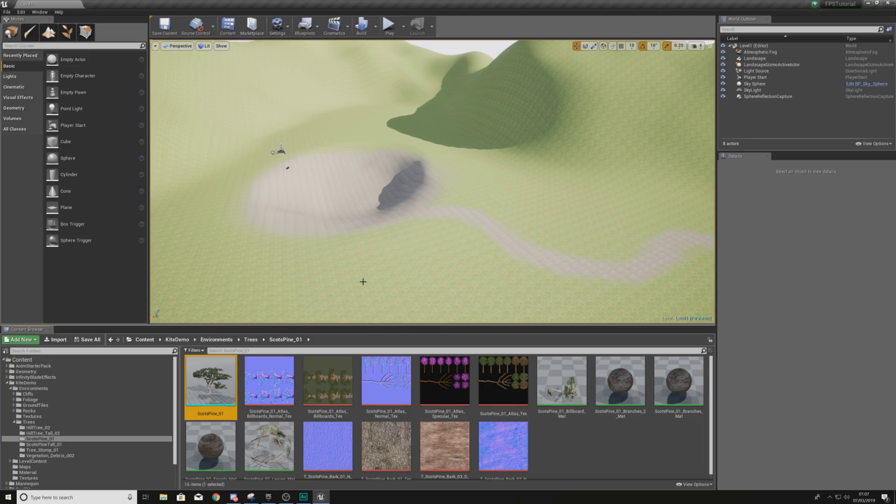
mouse_move(444, 218)
right_mouse_down()
mouse_move(434, 209)
mouse_move(354, 210)
mouse_move(308, 187)
mouse_move(224, 183)
mouse_move(234, 180)
mouse_move(163, 189)
mouse_move(445, 219)
right_mouse_up()
key("w")
key("s")
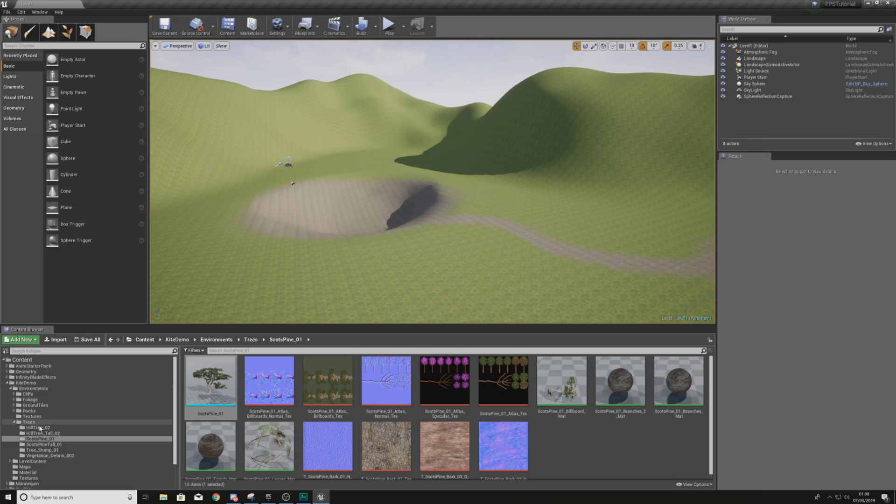
- Enter foliage painting mode, add the ScotsPineTall_01 mesh from KiteDemo's Trees folder as a foliage type, and select it
left_click(43, 444)
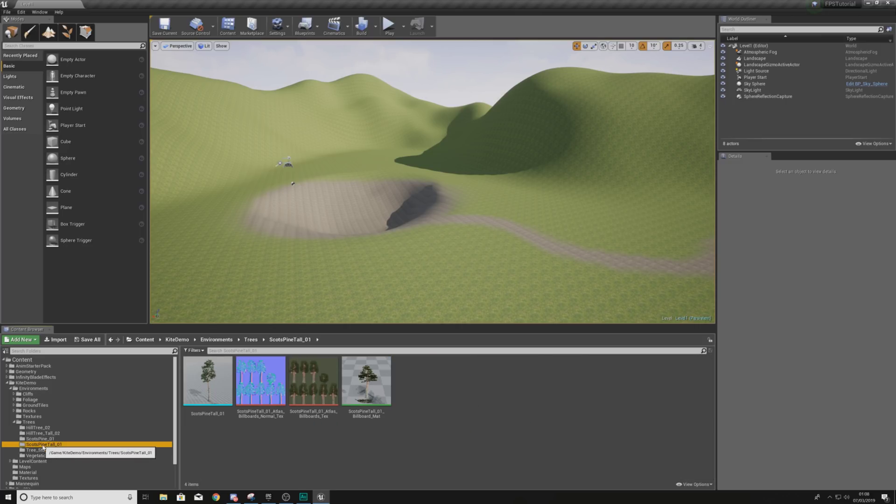
left_click(206, 384)
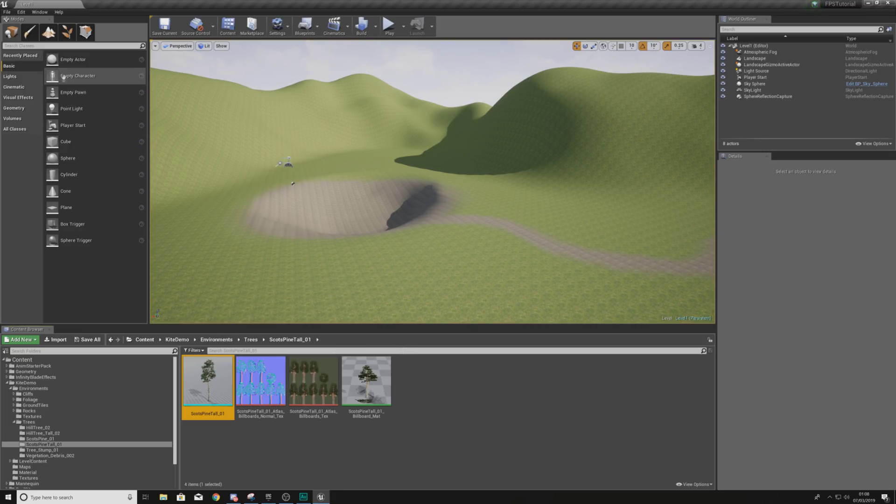
left_click(71, 36)
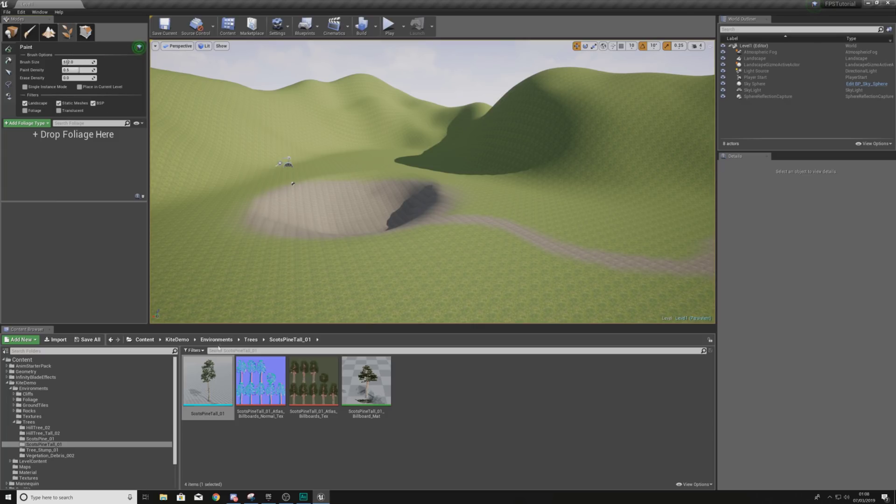
left_click_drag(207, 383, 67, 179)
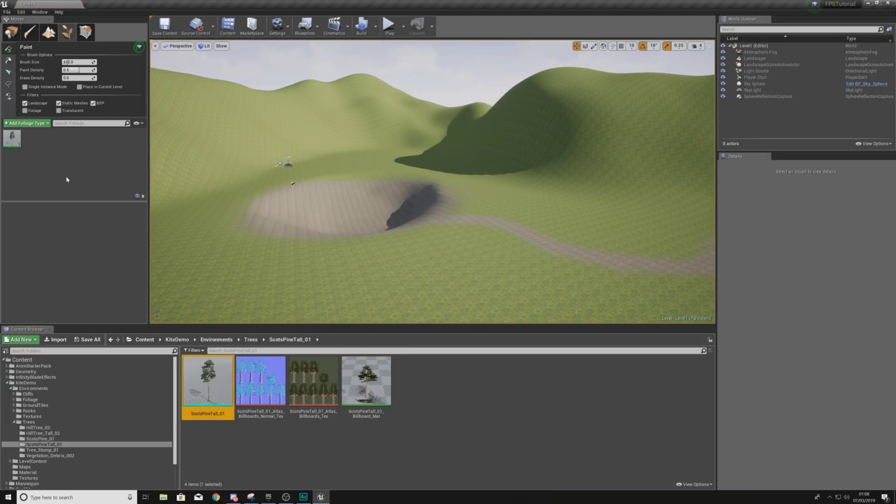
left_click(15, 139)
- Paint a test patch of ScotsPineTall_01 trees near the dirt path, inspect it from several sides, and undo the painting
mouse_move(484, 247)
right_mouse_down()
mouse_move(448, 294)
mouse_move(465, 292)
right_mouse_up()
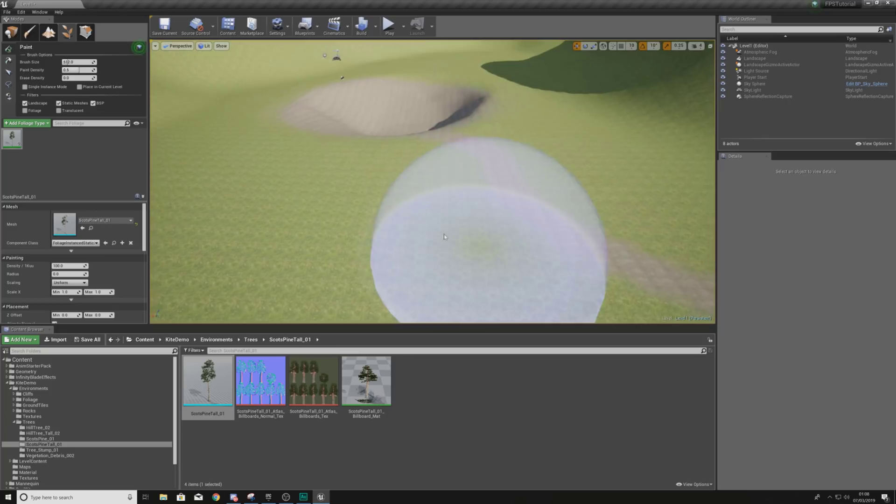
left_click_drag(334, 186, 238, 181)
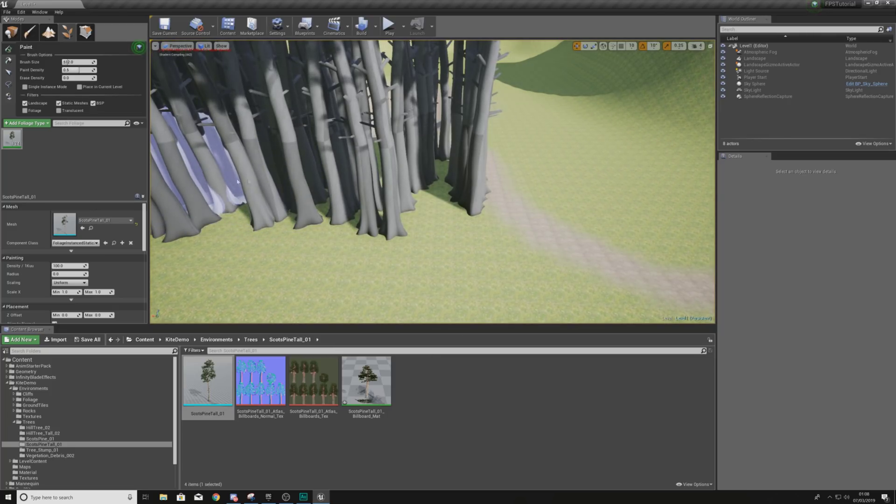
key("s")
mouse_move(237, 182)
right_mouse_down()
mouse_move(224, 180)
mouse_move(238, 159)
mouse_move(280, 155)
mouse_move(238, 149)
mouse_move(210, 156)
mouse_move(201, 171)
mouse_move(172, 161)
mouse_move(220, 169)
mouse_move(206, 167)
right_mouse_up()
key("d")
key("w")
key("w")
key("s")
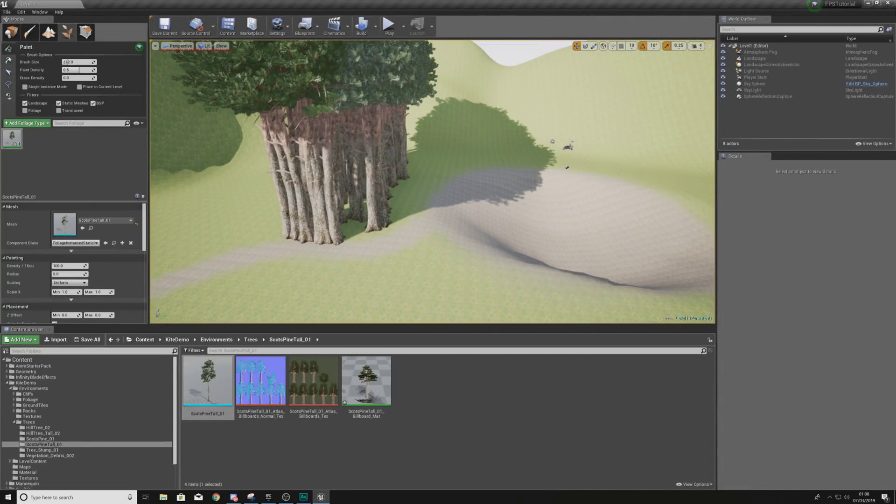
right_click_drag(327, 186, 331, 199)
key("ctrl+z")
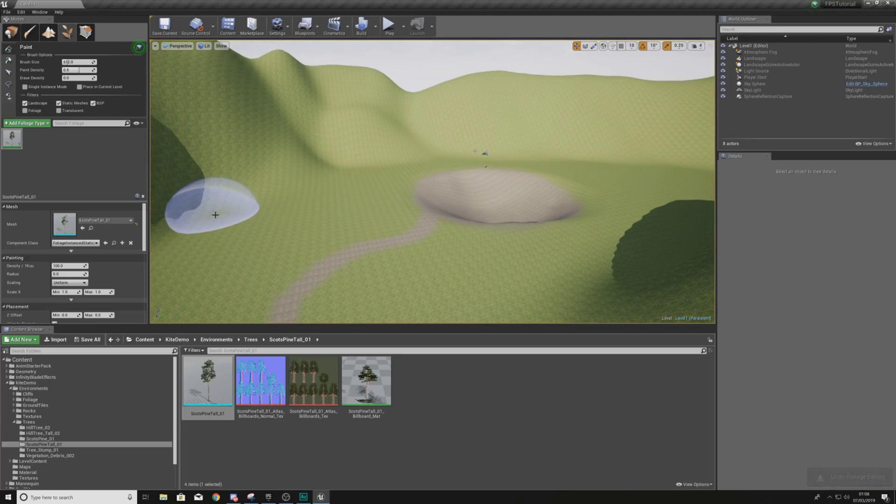
- Add the ScotsPine_01 mesh as a second foliage type and set both types' Scale X to minimum 0.5 and maximum 1.0
mouse_move(145, 238)
left_mouse_down()
mouse_move(145, 265)
mouse_move(145, 256)
left_mouse_up()
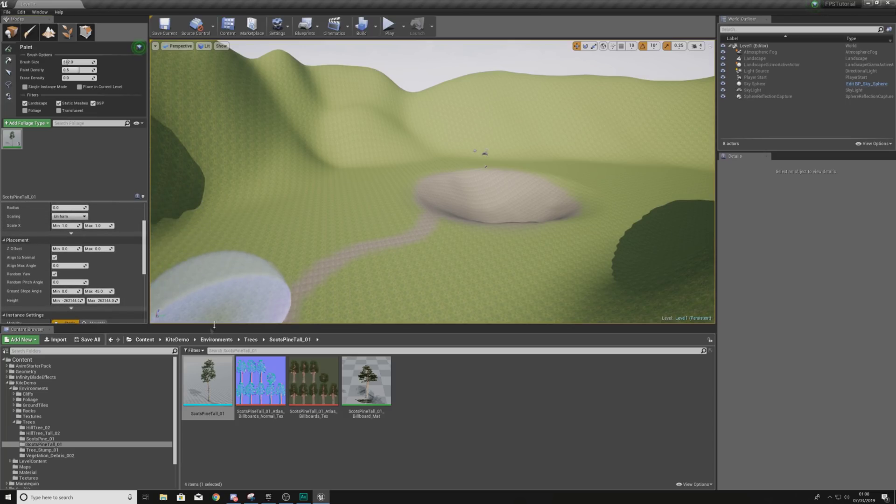
left_click(42, 440)
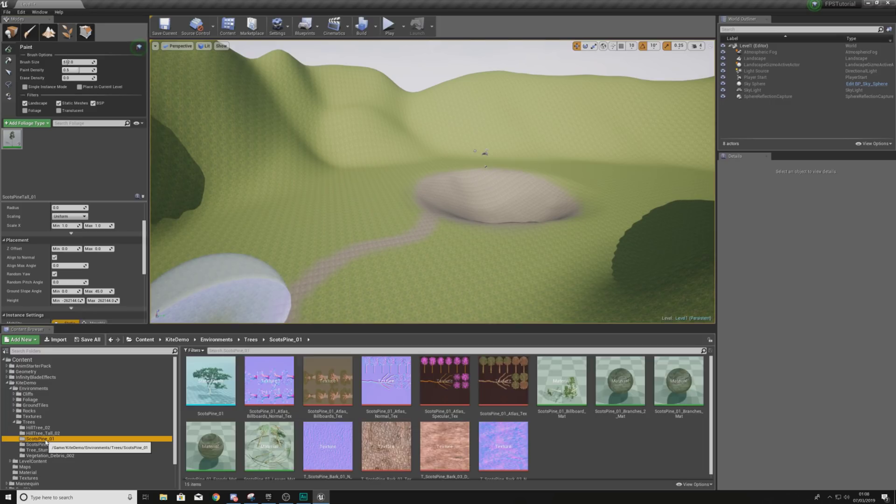
left_click(206, 386)
left_click_drag(207, 385, 70, 149)
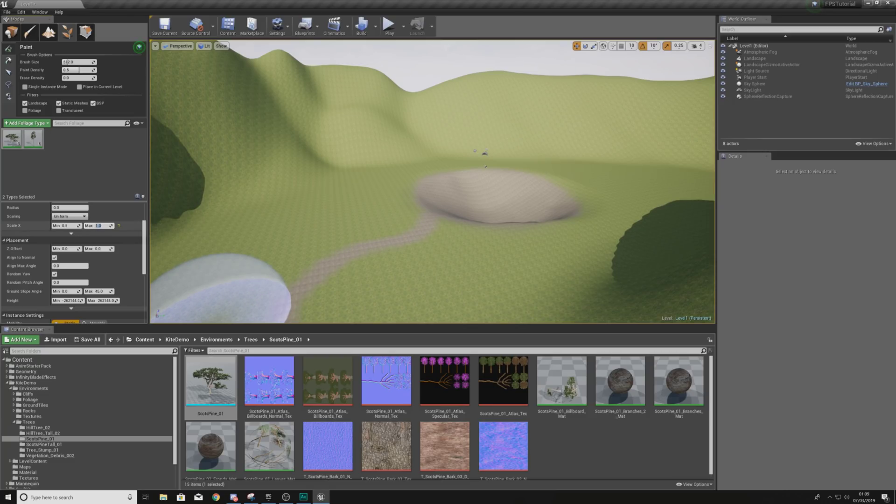
- Paint a test stand of both pine types over the path, inspect its density, and undo the strokes
left_click_drag(350, 225, 213, 278)
right_click_drag(213, 278, 184, 289)
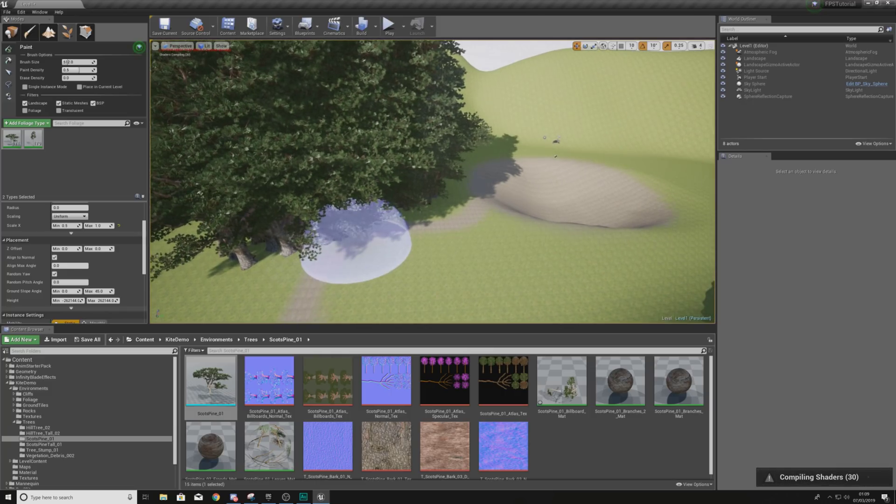
mouse_move(355, 242)
right_mouse_down()
mouse_move(329, 196)
mouse_move(330, 229)
right_mouse_up()
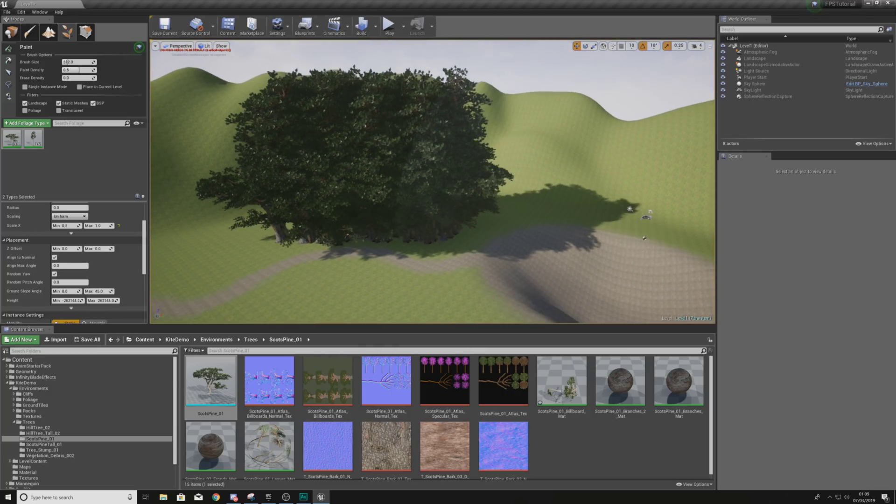
key("ctrl+z")
key("ctrl+z")
key("ctrl+z")
- Review the Scaling options and the placement, instance and physics settings of the two pine foliage types
left_click(78, 216)
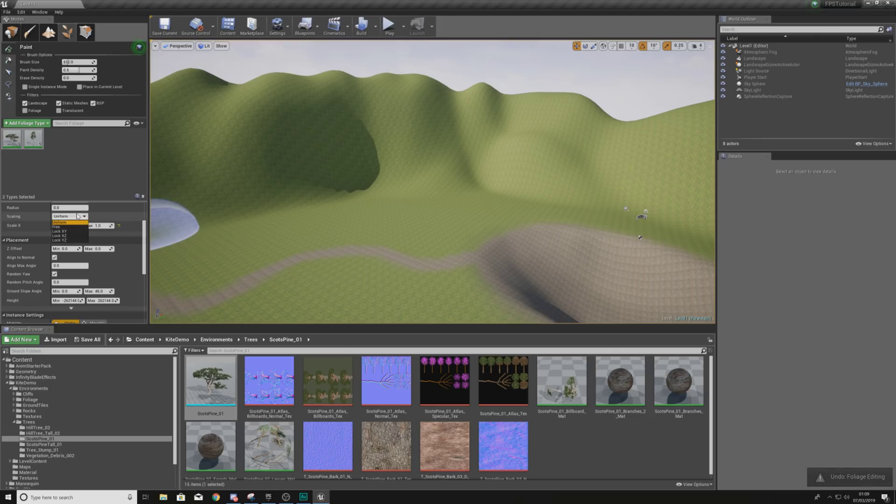
left_click(80, 216)
scroll(144, 246, "down", 2)
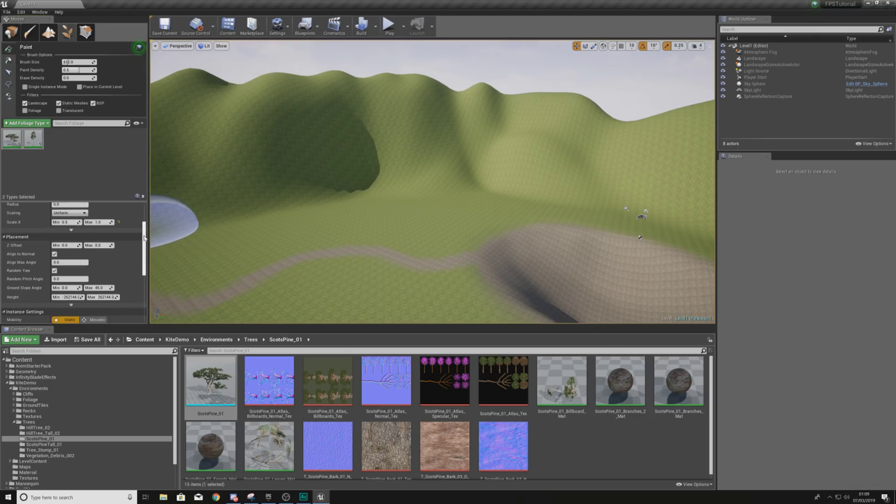
left_click_drag(144, 246, 144, 249)
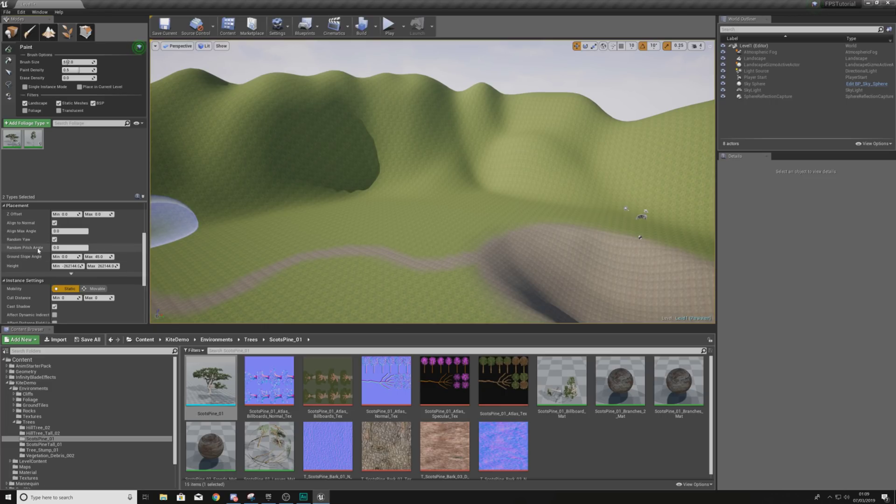
scroll(76, 267, "down", 7)
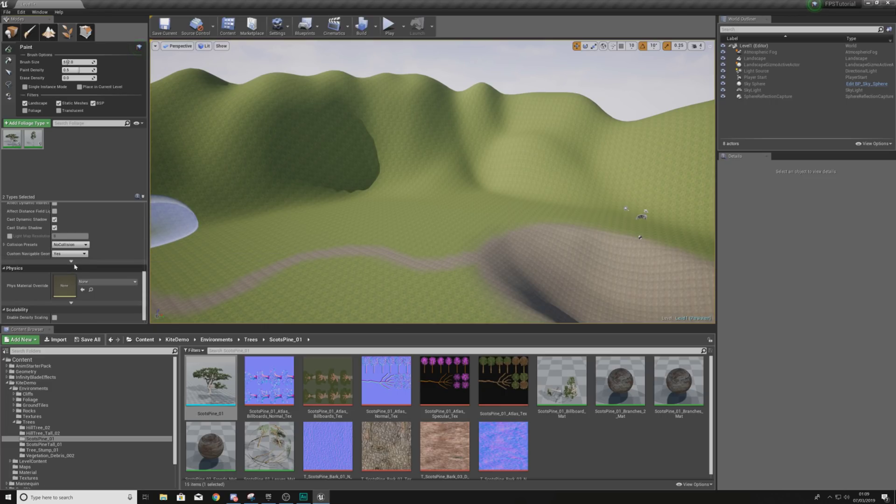
scroll(75, 267, "up", 10)
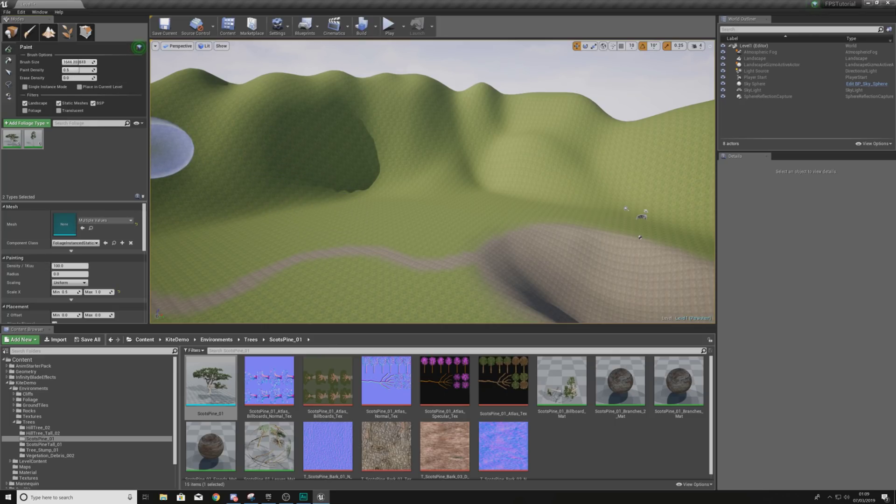
- Set the foliage brush size to about 791 and the paint density to about 0.033
left_click_drag(78, 62, 70, 62)
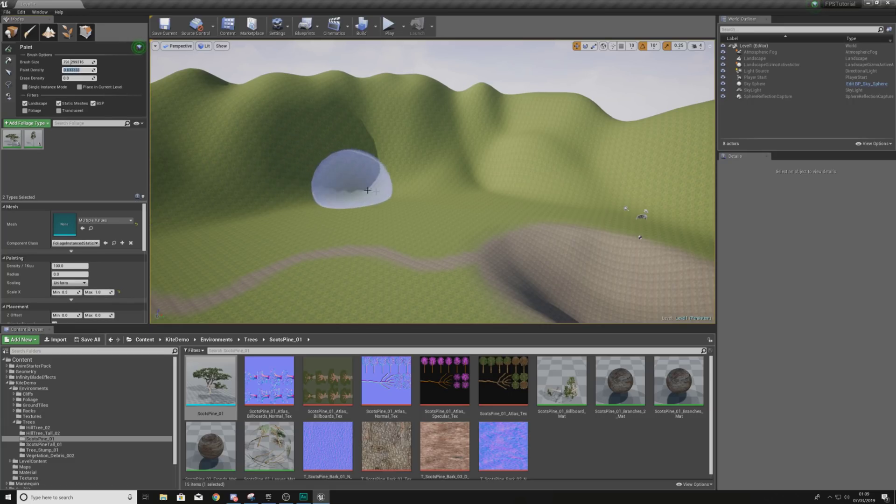
- Paint both pine types across the valley as a density test, inspect the trees, and undo the painting
mouse_move(356, 174)
left_mouse_down()
mouse_move(429, 205)
mouse_move(228, 238)
left_mouse_up()
key("w")
mouse_move(228, 239)
right_mouse_down()
mouse_move(262, 275)
mouse_move(173, 248)
mouse_move(210, 275)
mouse_move(247, 280)
mouse_move(200, 256)
mouse_move(224, 229)
right_mouse_up()
key("ctrl+z")
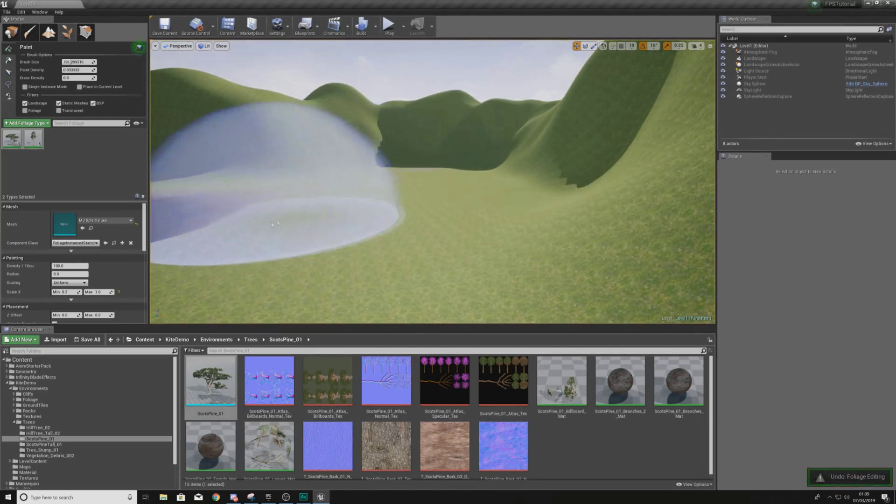
- Set the brush's paint density to 0.01 and both pine types' Density / 1Kuu to 50
left_click(77, 69)
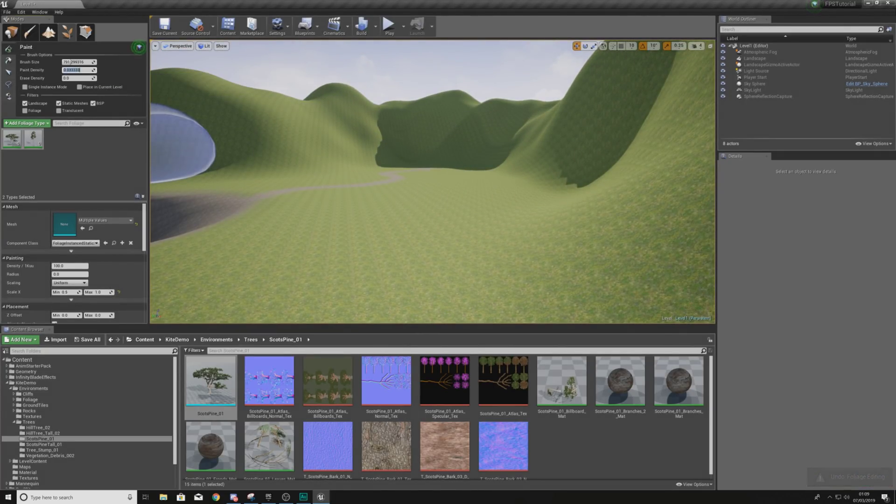
type("0.01")
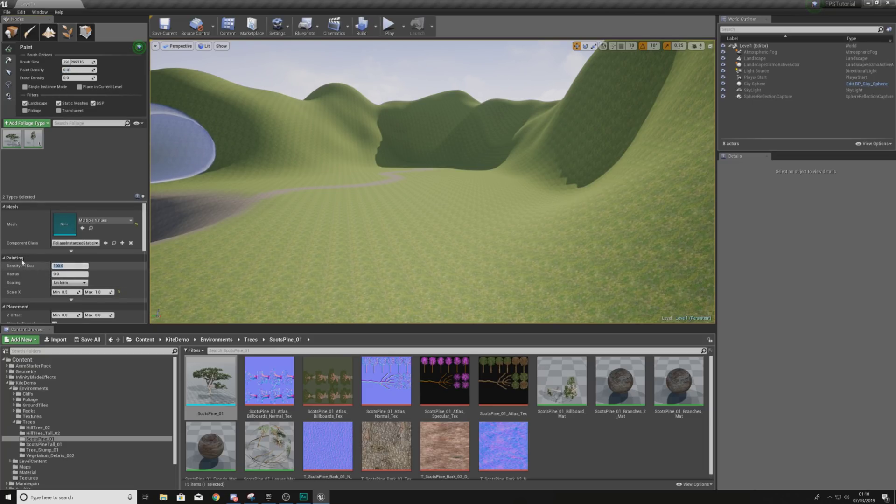
type("0")
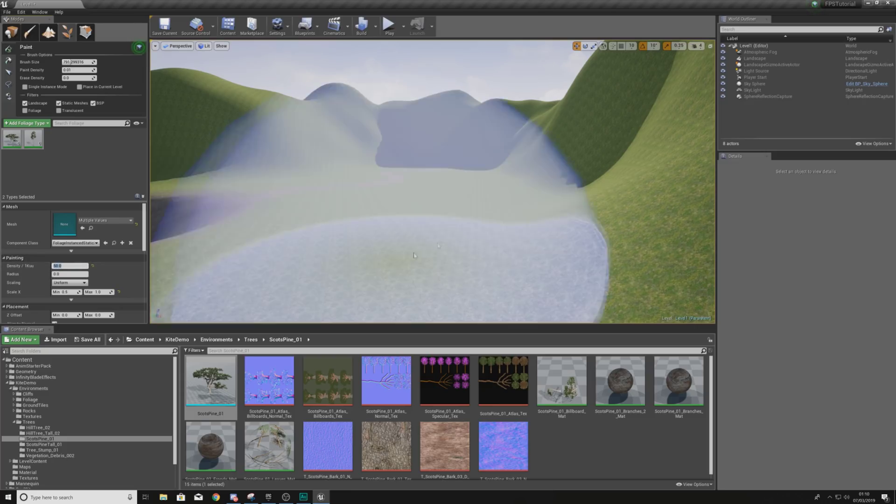
- Paint sparse pine trees across the valley floor, along the dirt path and around the crater
mouse_move(471, 225)
left_mouse_down()
mouse_move(479, 219)
mouse_move(326, 284)
left_mouse_up()
mouse_move(326, 285)
right_mouse_down()
mouse_move(364, 280)
mouse_move(373, 317)
mouse_move(387, 320)
mouse_move(345, 322)
mouse_move(343, 308)
mouse_move(322, 296)
right_mouse_up()
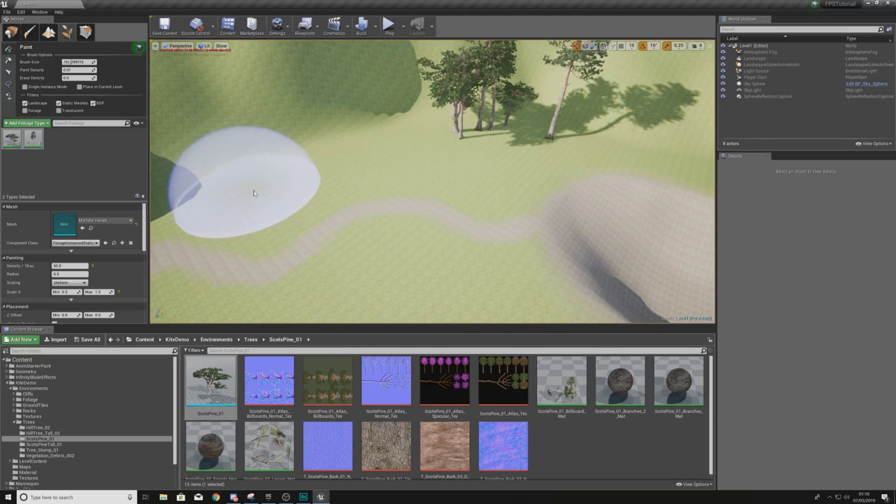
mouse_move(254, 190)
left_mouse_down()
mouse_move(444, 154)
mouse_move(484, 181)
left_mouse_up()
right_click_drag(483, 181, 360, 145)
left_click_drag(327, 125, 437, 231)
mouse_move(437, 231)
right_mouse_down()
mouse_move(541, 233)
mouse_move(423, 261)
right_mouse_up()
left_click_drag(416, 194, 489, 127)
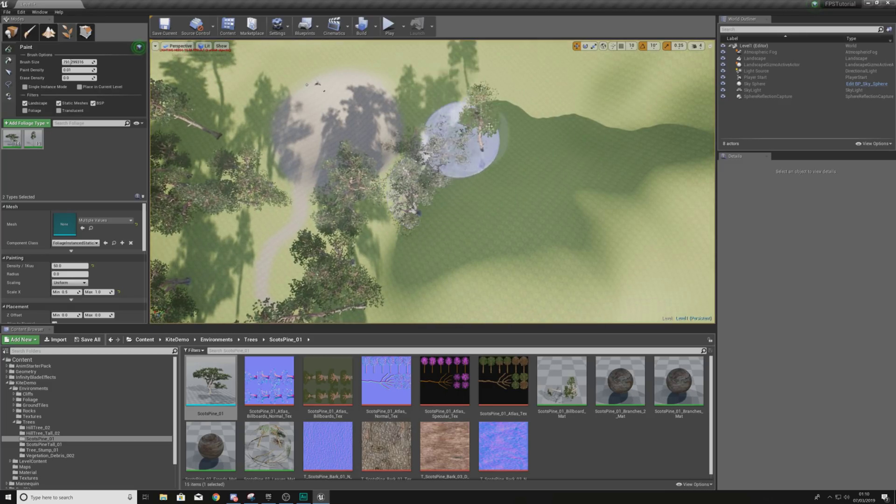
right_click_drag(227, 83, 228, 86)
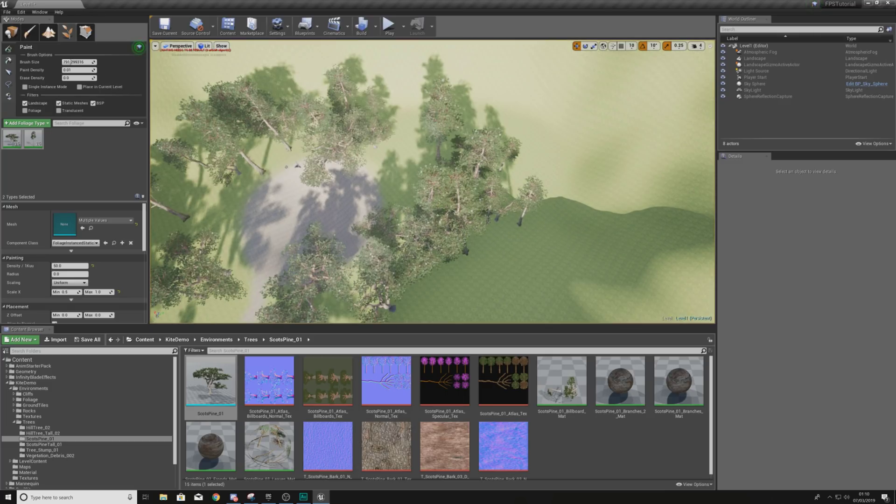
- Inspect the forest at ground level, paint more pines beside the path, and return to Place mode
right_click_drag(381, 171, 383, 129)
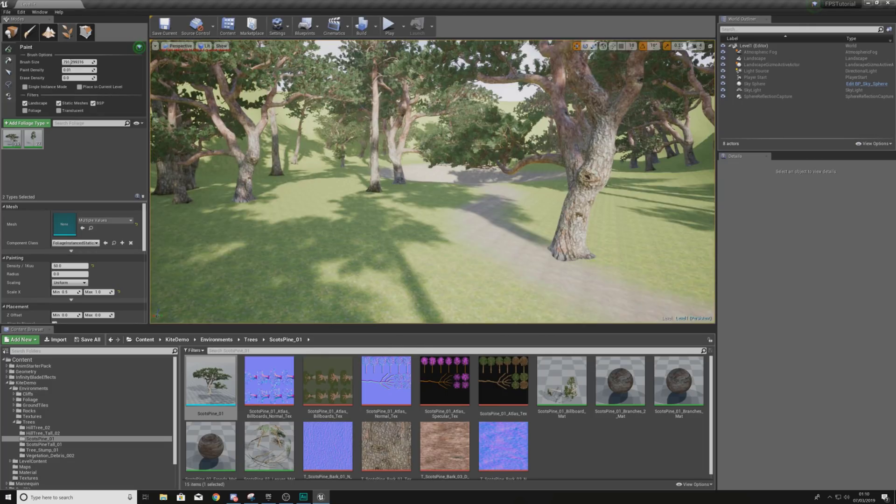
right_click_drag(432, 181, 653, 229)
right_click_drag(433, 233, 434, 179)
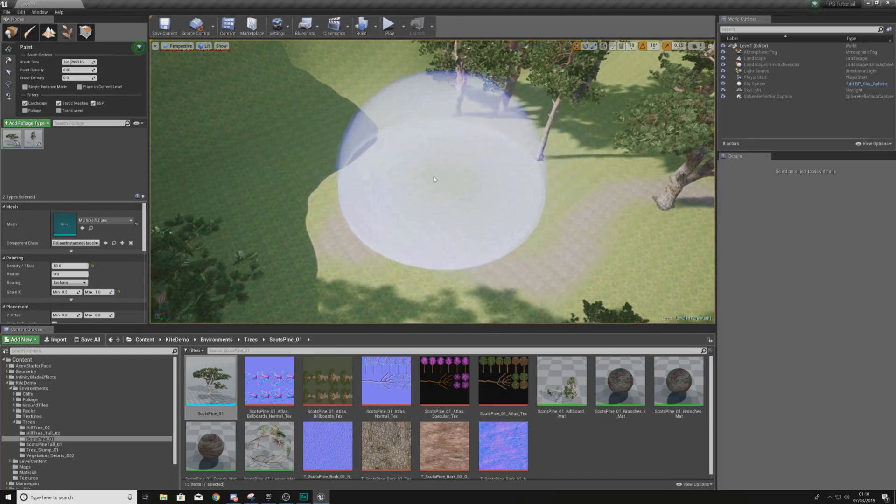
left_click(269, 237)
mouse_move(293, 229)
right_mouse_down()
mouse_move(161, 193)
mouse_move(1, 28)
right_mouse_up()
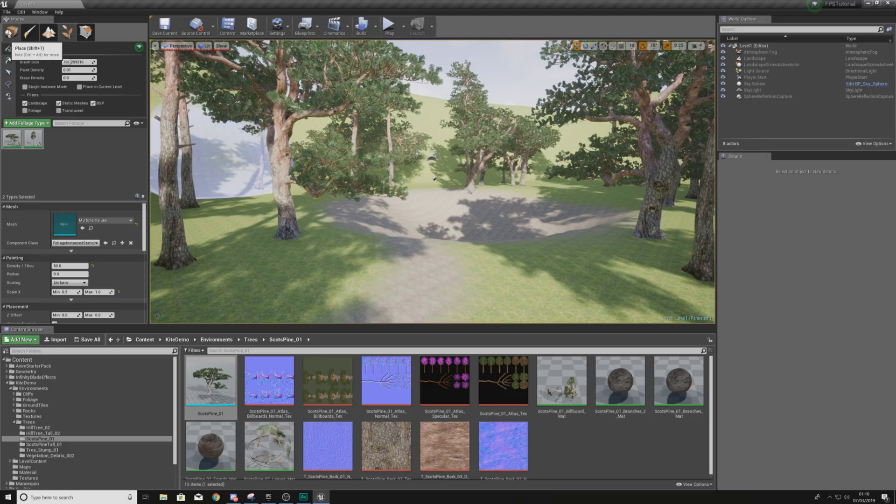
key("shift+1")
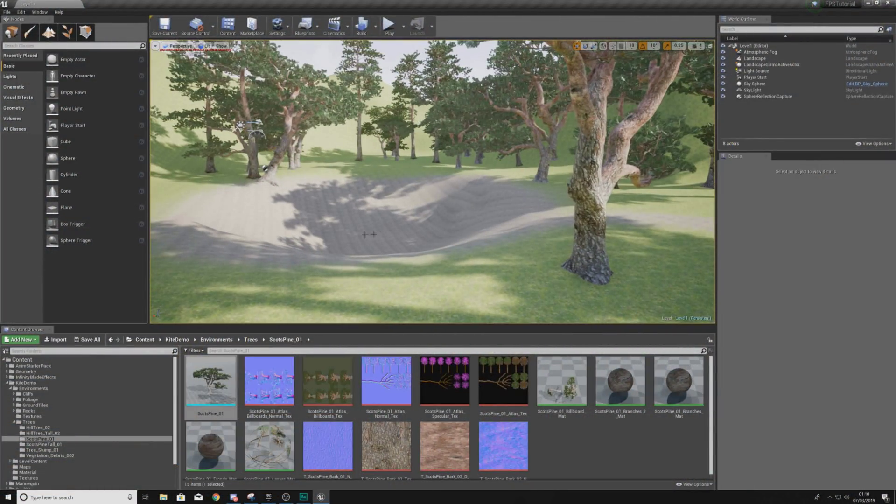
- Switch to the Epic Games Launcher to view the project library, and return to the Unreal Editor
left_click(269, 497)
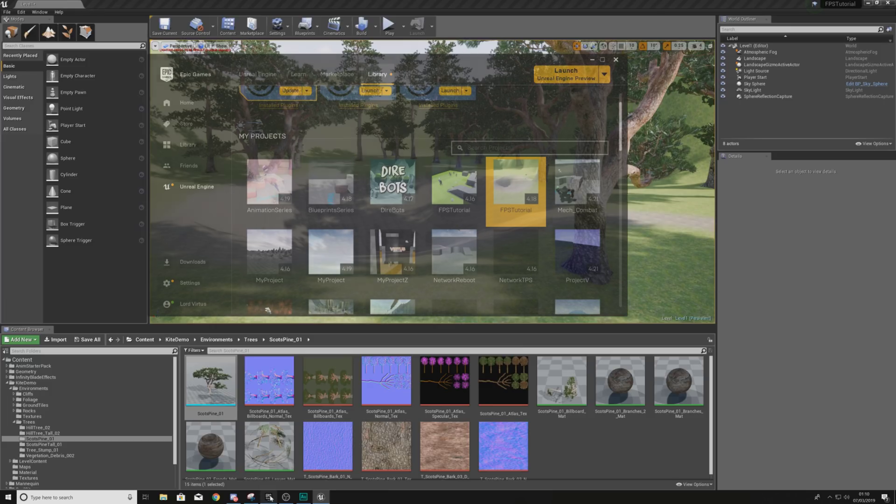
double_click(405, 65)
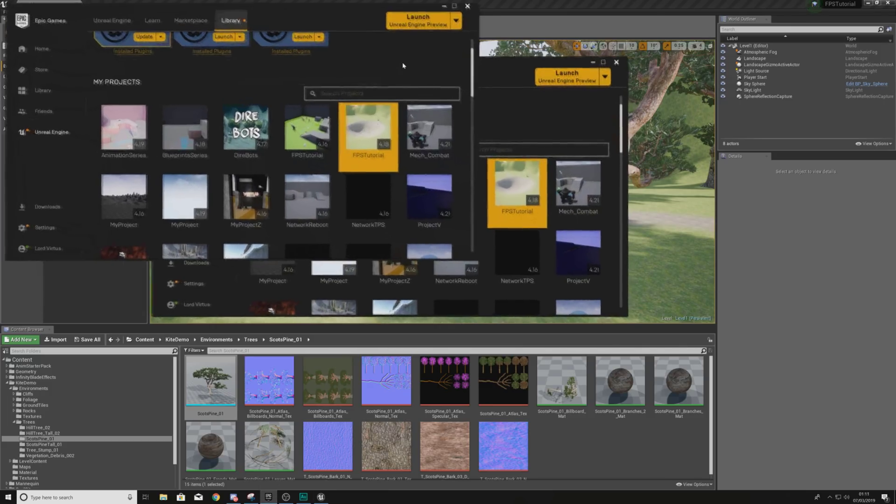
left_click(320, 497)
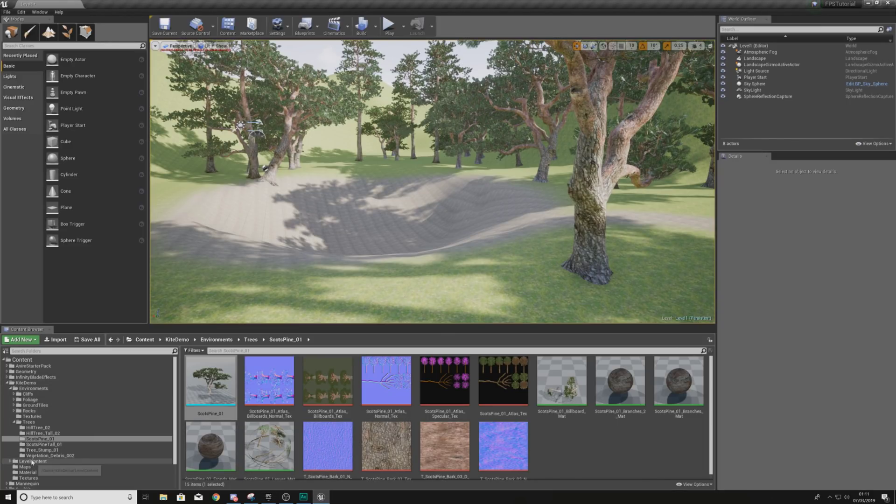
- Open the StarterContent Materials folder and bring the M_Water_Lake and M_Water_Ocean materials into view
scroll(45, 460, "down", 2)
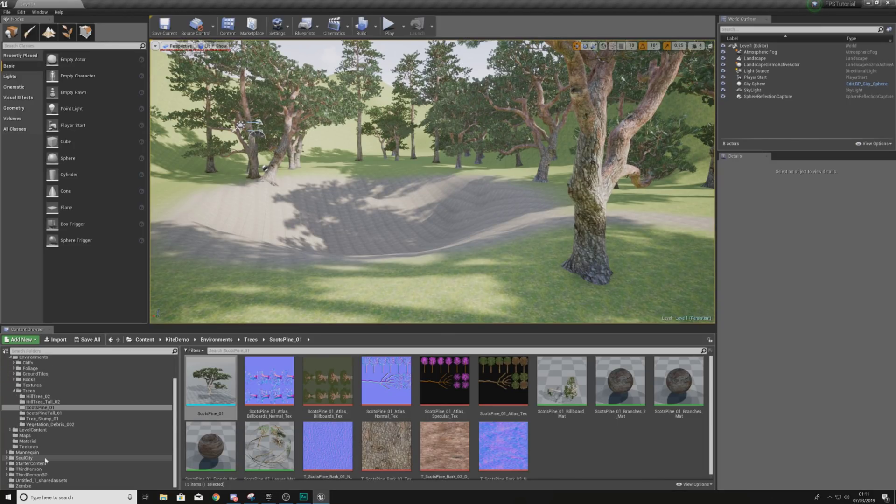
left_click(37, 464)
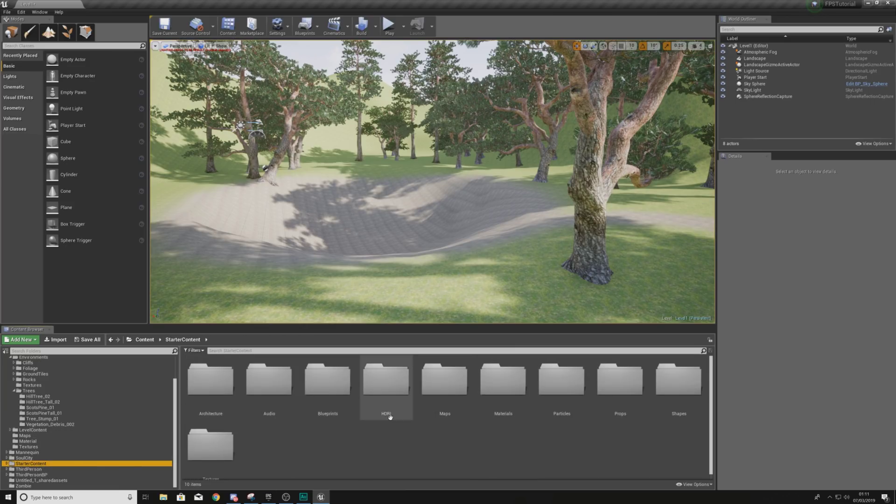
scroll(443, 406, "down", 1)
double_click(498, 393)
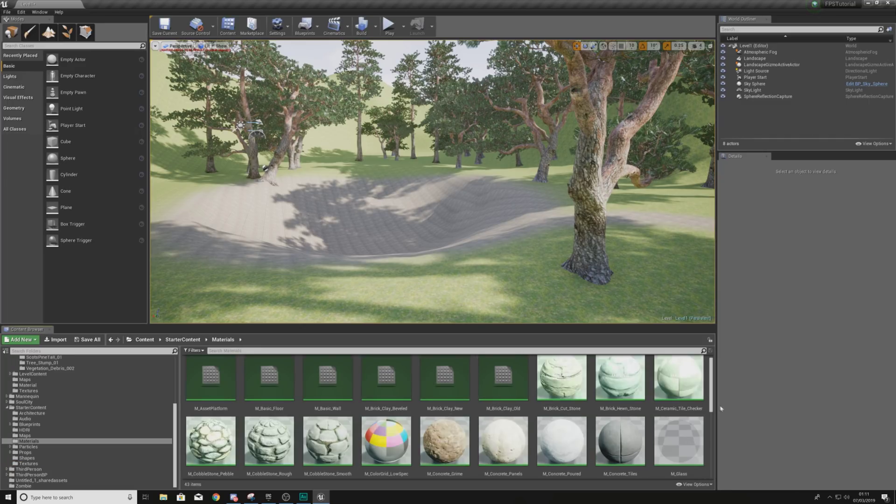
left_click_drag(712, 404, 721, 474)
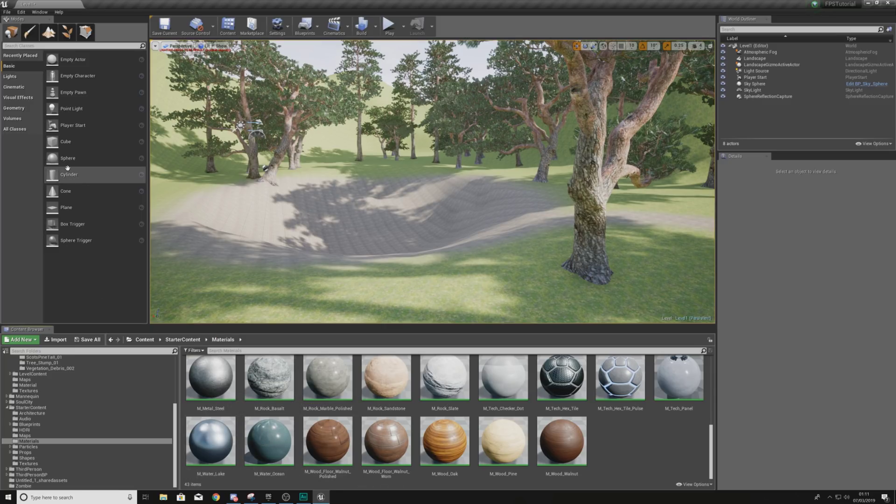
- Place a basic Plane in the middle of the crater
left_click(21, 120)
left_click(22, 78)
left_click(16, 108)
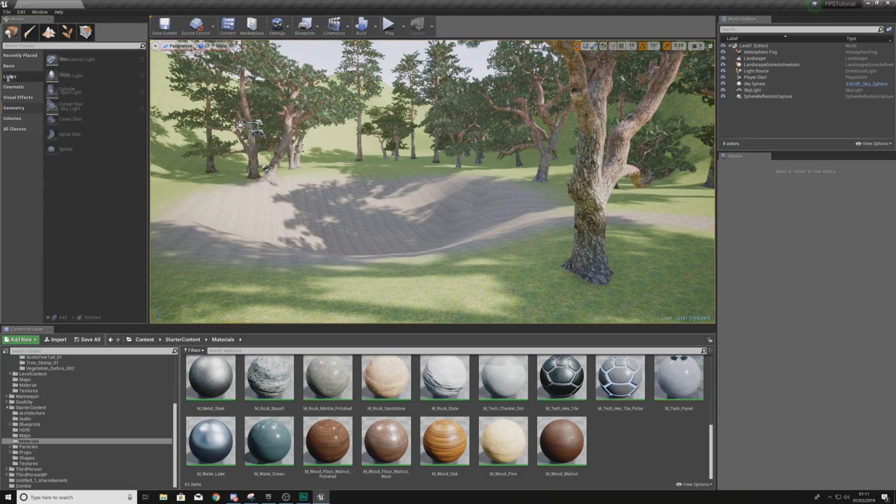
left_click(21, 65)
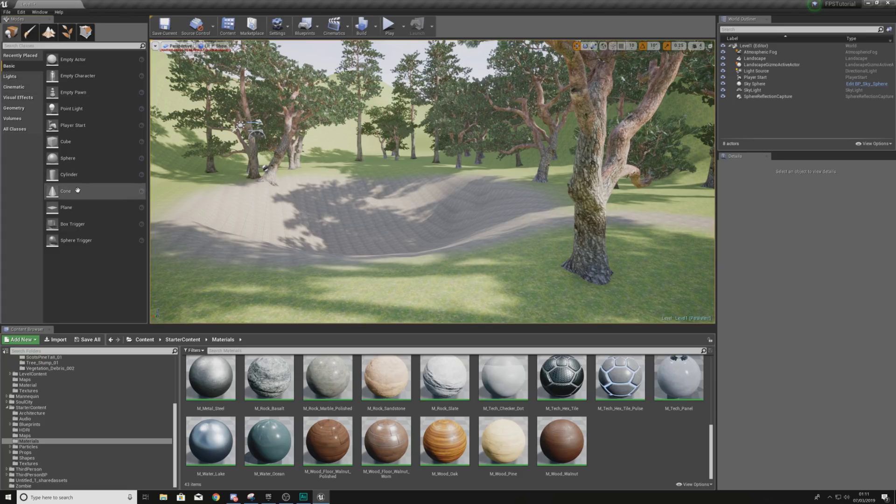
left_click_drag(68, 207, 372, 231)
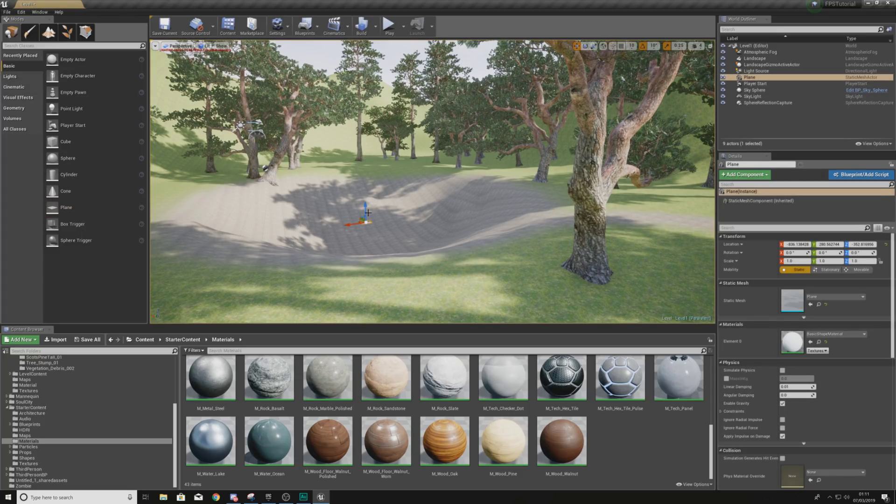
- Set the plane's scale to 10 on all three axes and apply the M_Water_Ocean material to it
left_click(796, 261)
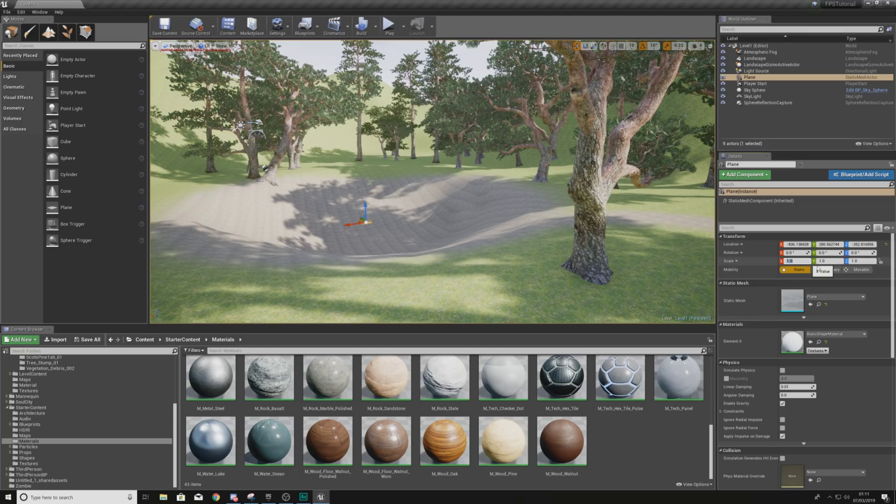
type("10")
key("Tab")
type("1")
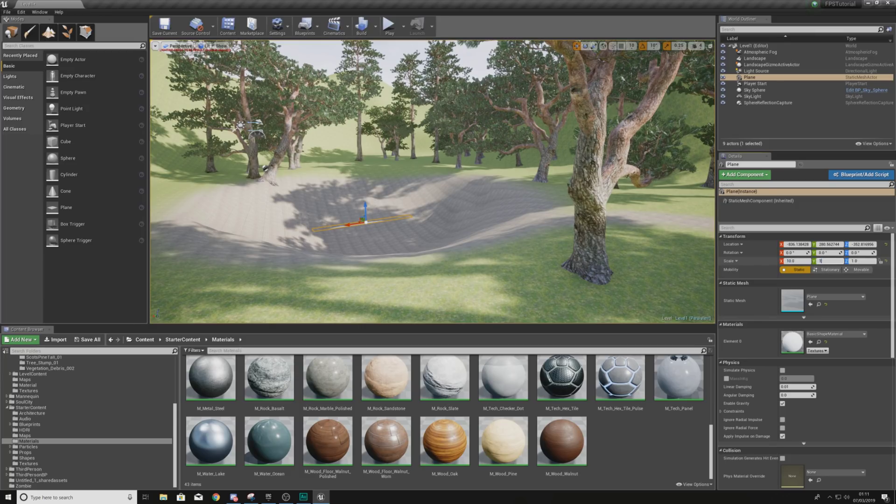
type("0")
key("Tab")
type("10")
key("Return")
left_click_drag(269, 441, 336, 233)
- Raise the water plane to about Z -103 and shift it along Y to about -197 to centre it in the crater
key("w")
right_click_drag(336, 234, 216, 259)
key("w")
key("s")
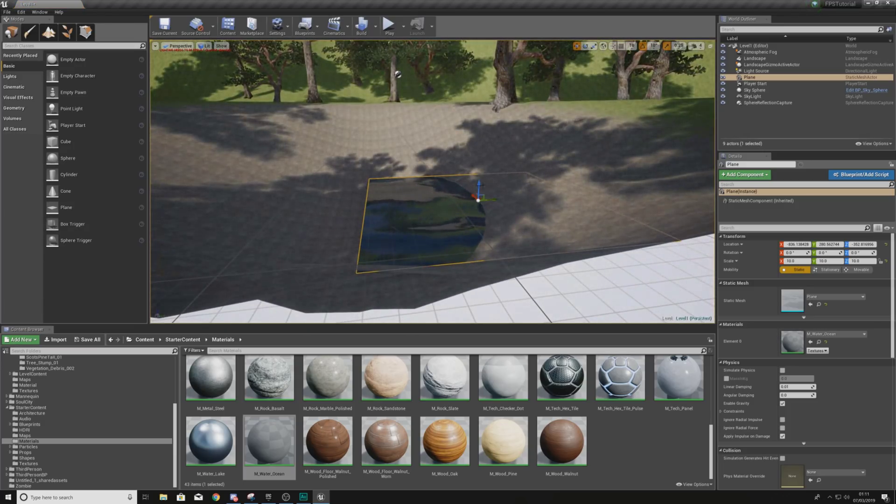
left_click_drag(478, 185, 479, 133)
key("s")
right_click_drag(479, 133, 474, 187)
key("w")
key("s")
left_click_drag(523, 134, 422, 135)
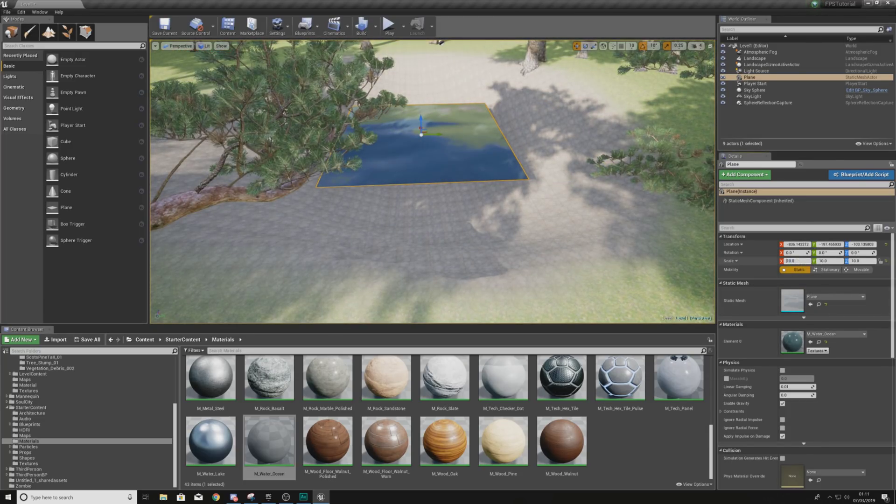
- Set the water plane's scale to 20 on X, Y and Z
left_click(789, 261)
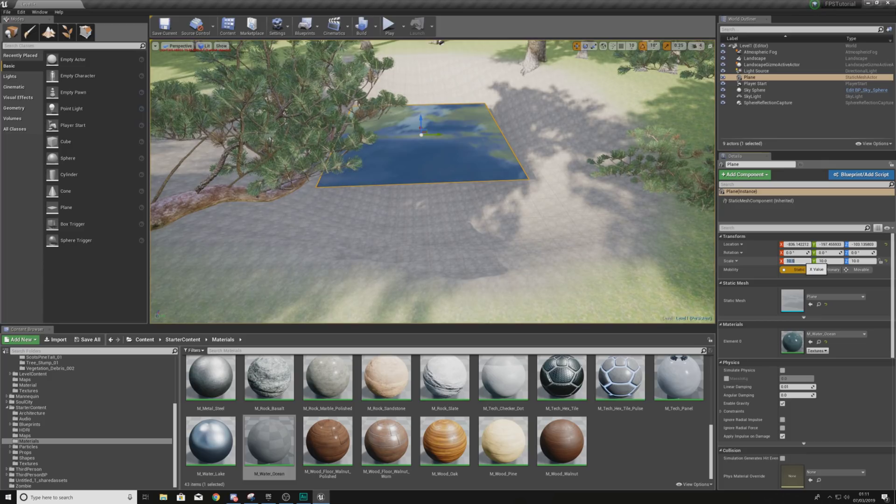
type("2")
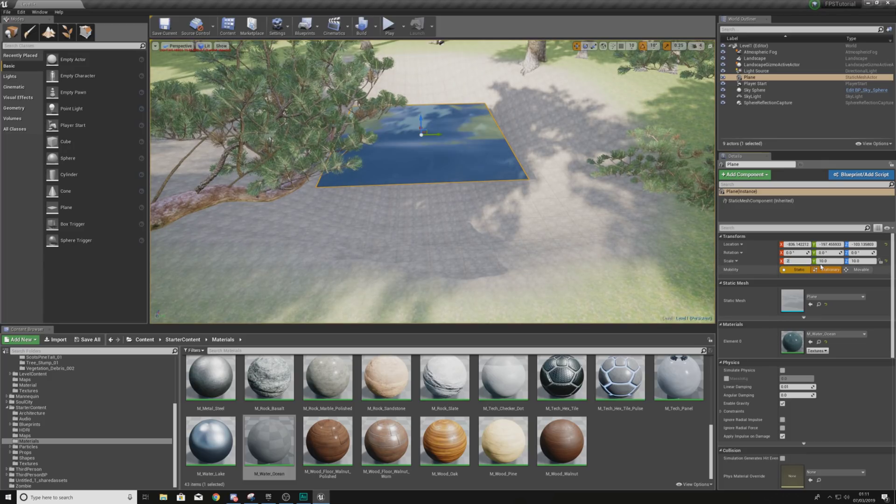
type("0")
key("Tab")
type("20")
key("Tab")
type("20")
key("Return")
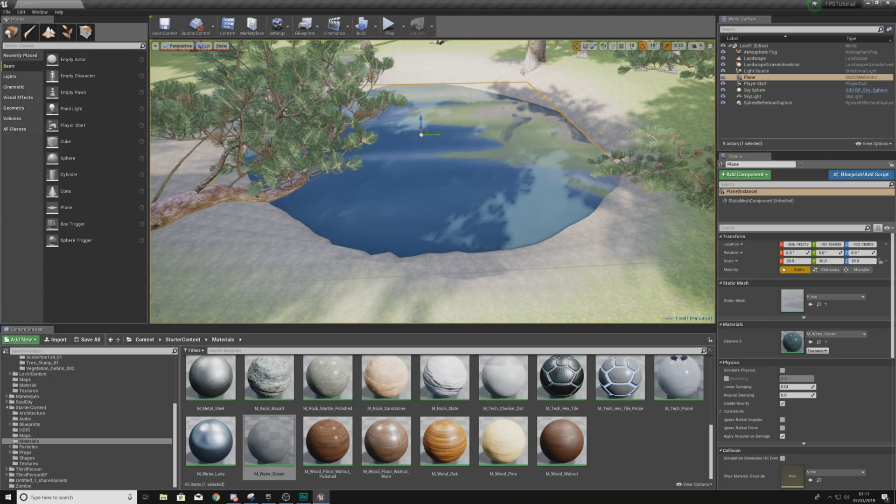
- Raise the water plane to about Z -39 and stretch it along Y to a scale of about 24.25
right_click_drag(420, 187, 280, 173)
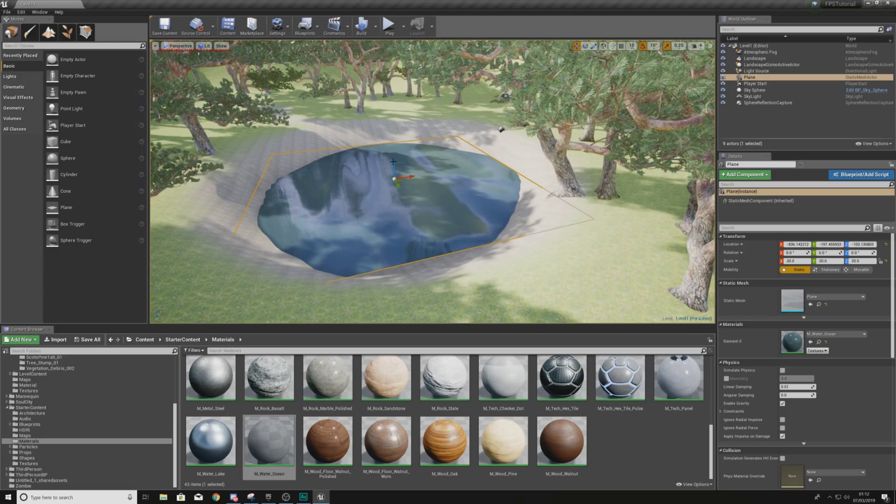
left_click_drag(394, 162, 395, 153)
key("w")
right_click_drag(394, 153, 472, 191)
key("s")
right_click_drag(527, 75, 457, 68)
key("r")
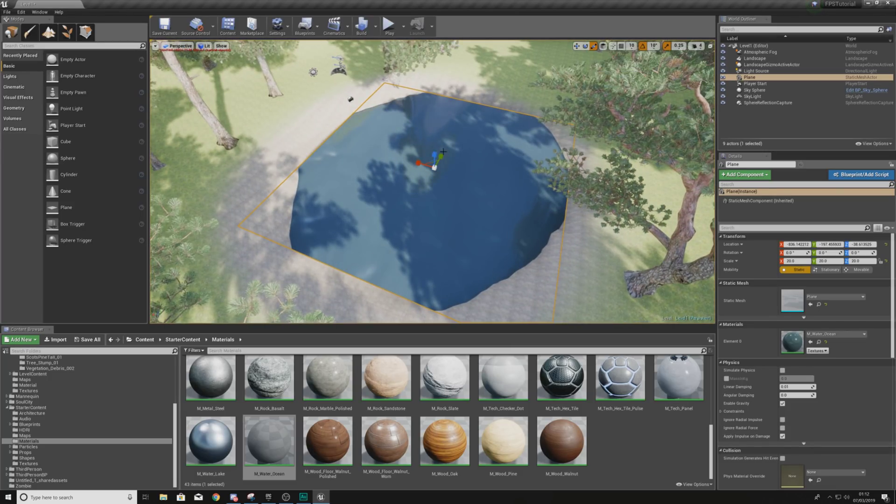
left_click_drag(445, 158, 442, 175)
scroll(442, 175, "up", 5)
- Replace the plane's material with M_Water_Lake and raise the plane to about Z -17
left_click_drag(211, 441, 283, 270)
right_click_drag(284, 270, 360, 280)
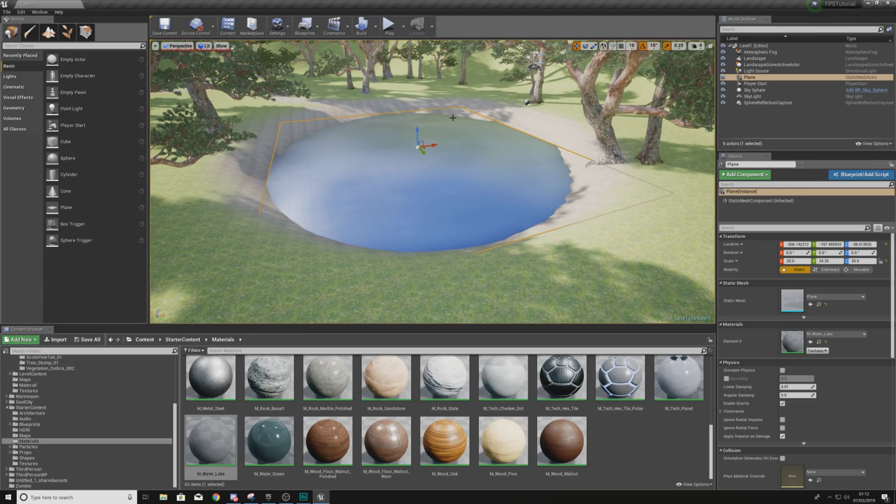
mouse_move(418, 130)
left_mouse_down()
mouse_move(418, 115)
mouse_move(419, 126)
left_mouse_up()
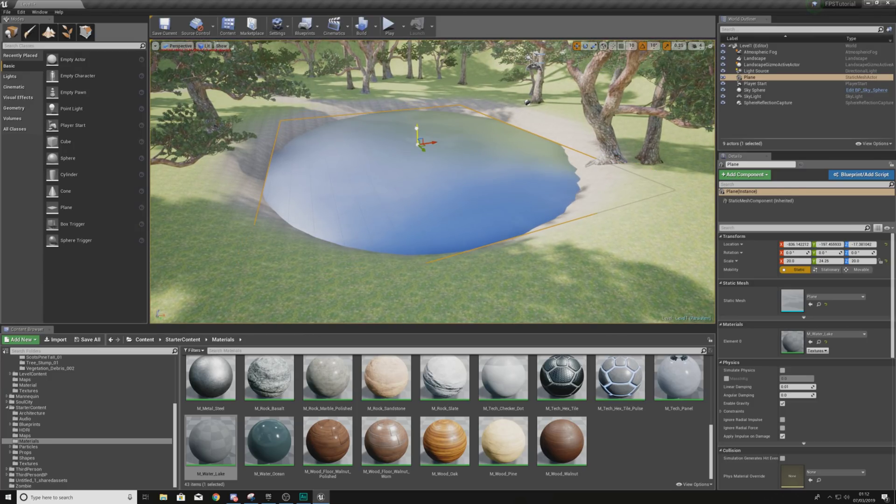
mouse_move(482, 165)
right_mouse_down()
mouse_move(480, 144)
mouse_move(462, 149)
mouse_move(433, 187)
mouse_move(481, 165)
right_mouse_up()
- Stretch the lake plane along X to a scale of about 24.5 so the water reaches the crater's edges
left_click(586, 47)
left_click(593, 47)
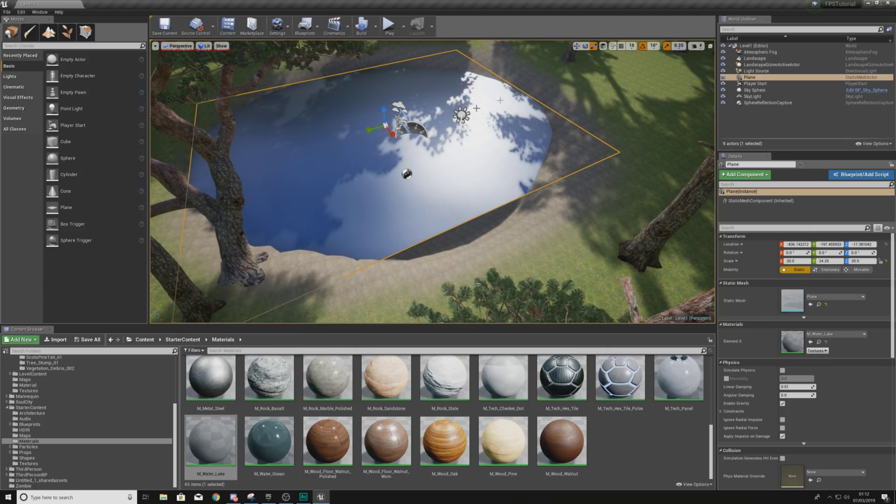
left_click_drag(392, 133, 406, 137)
right_click_drag(461, 141, 323, 75)
right_click_drag(407, 121, 685, 161)
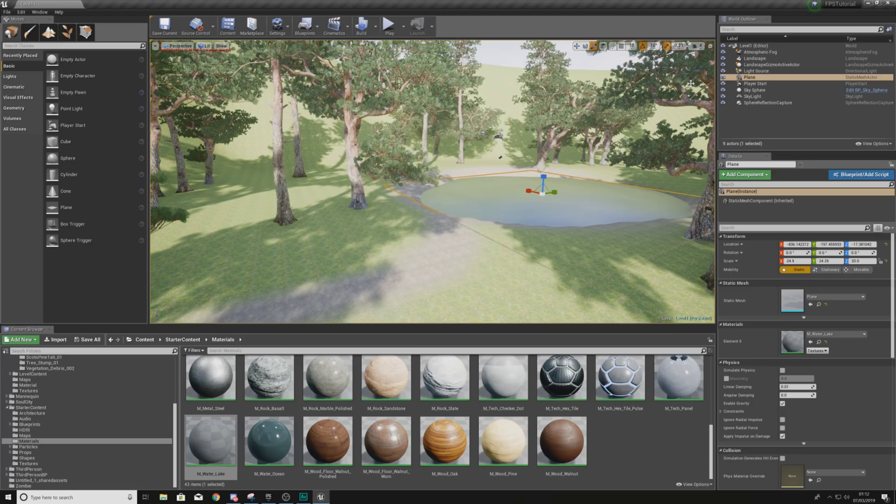
- Set the Light Source's intensity to 0.5
left_click(756, 71)
left_click(797, 290)
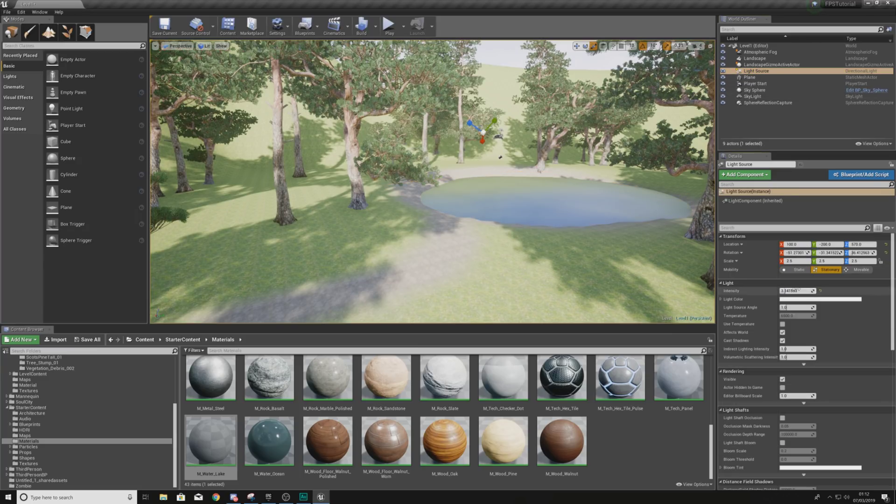
left_click(798, 290)
type("0.5")
key("Return")
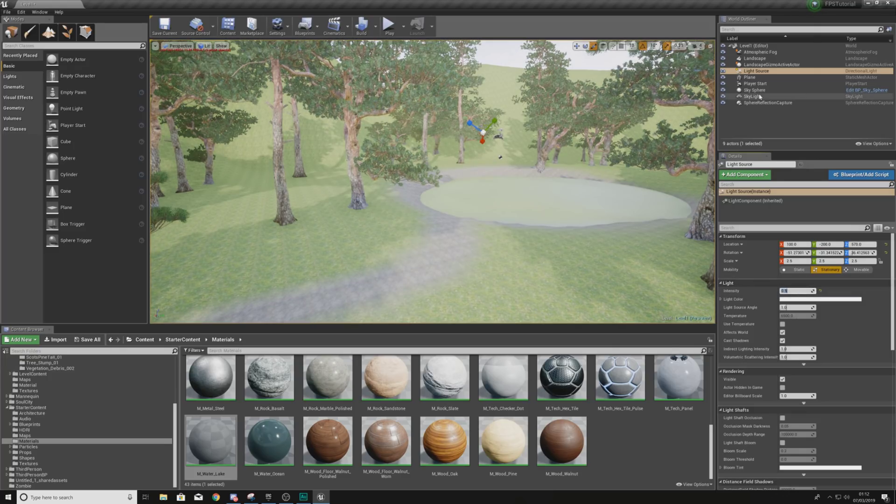
- Set the SkyLight's intensity to 0.3 and check the lighting around the lake
left_click(753, 96)
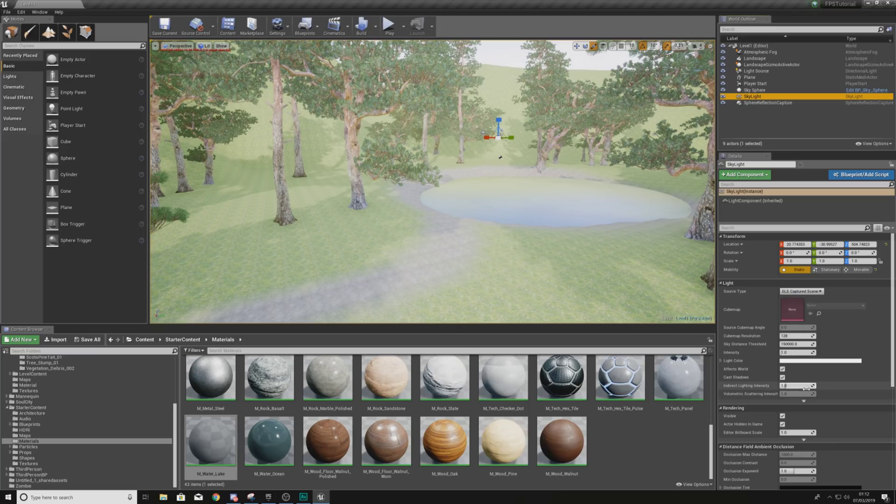
left_click(789, 352)
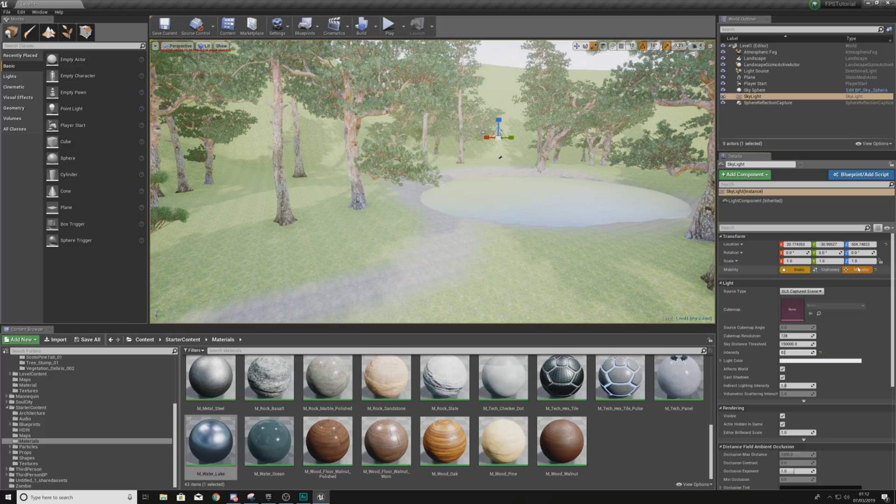
type(".3")
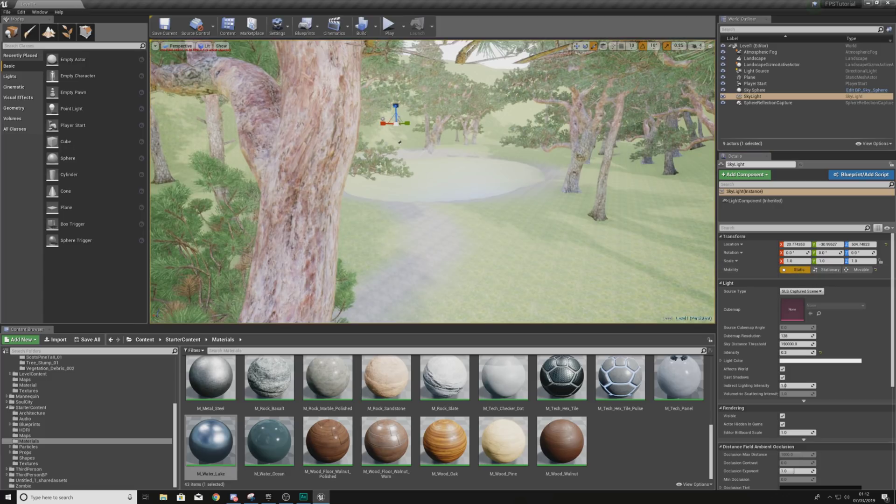
right_click_drag(399, 141, 467, 143)
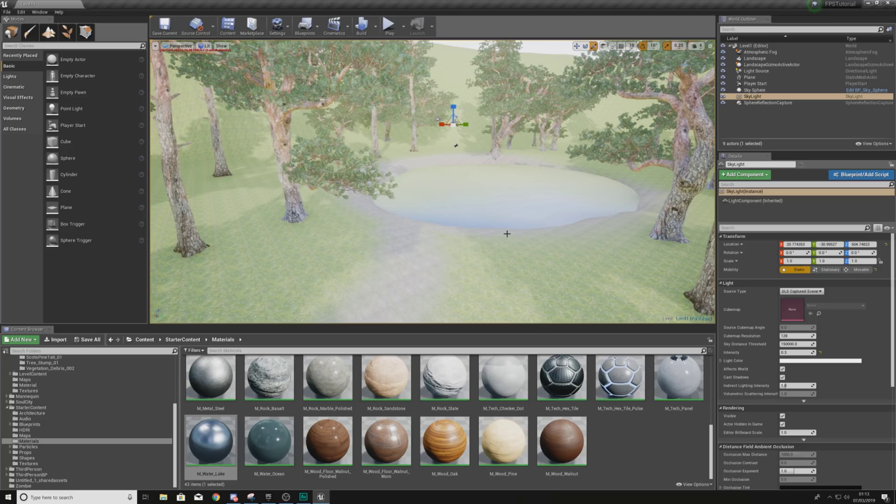
- Place a Post Process Volume on the path in front of the lake and set its scale to 100 on all axes
left_click(19, 120)
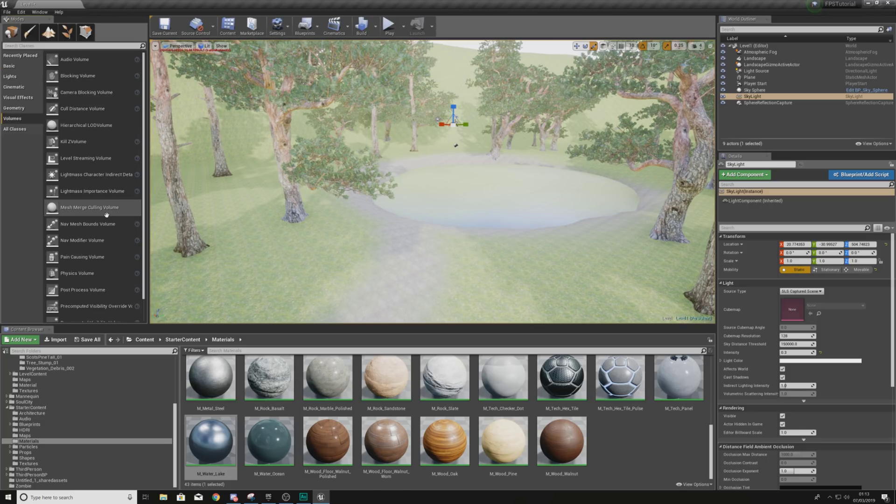
left_click_drag(76, 287, 467, 245)
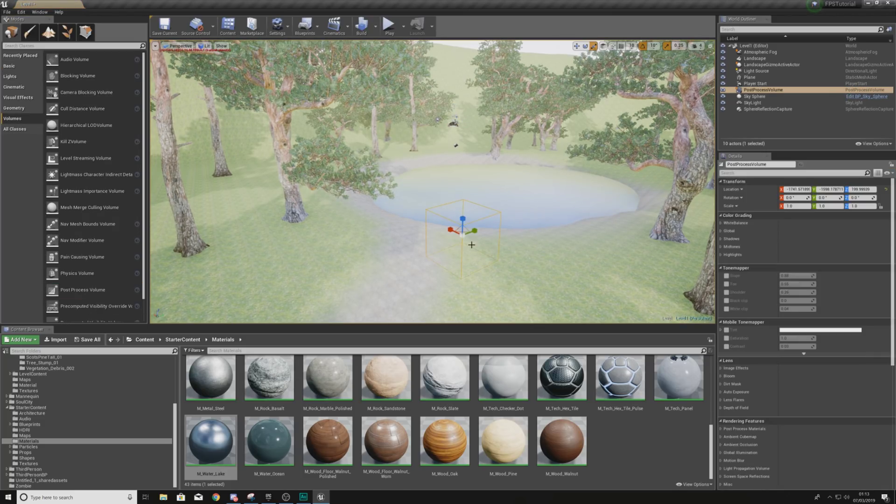
left_click(813, 207)
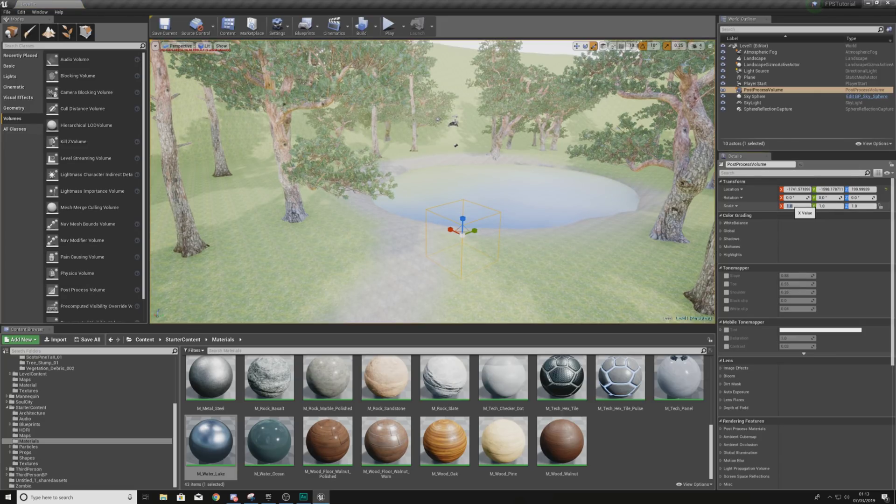
type("100")
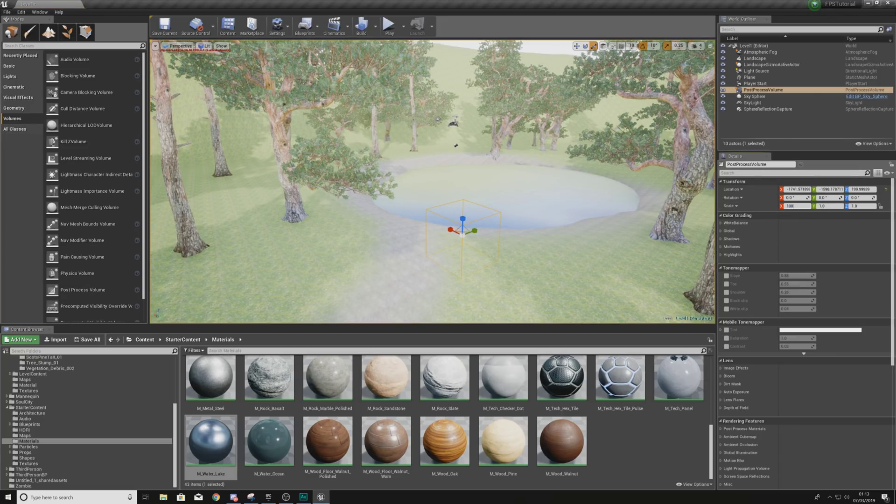
left_click(828, 205)
type("100")
left_click(860, 206)
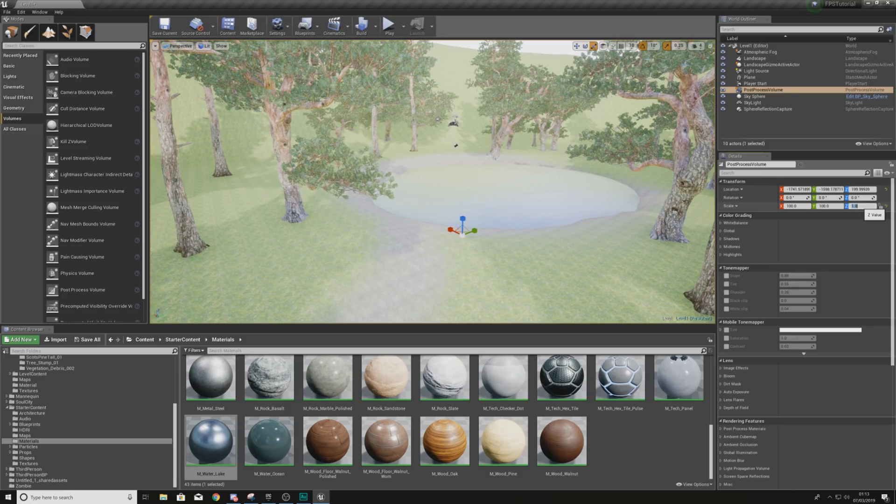
type("100")
key("Return")
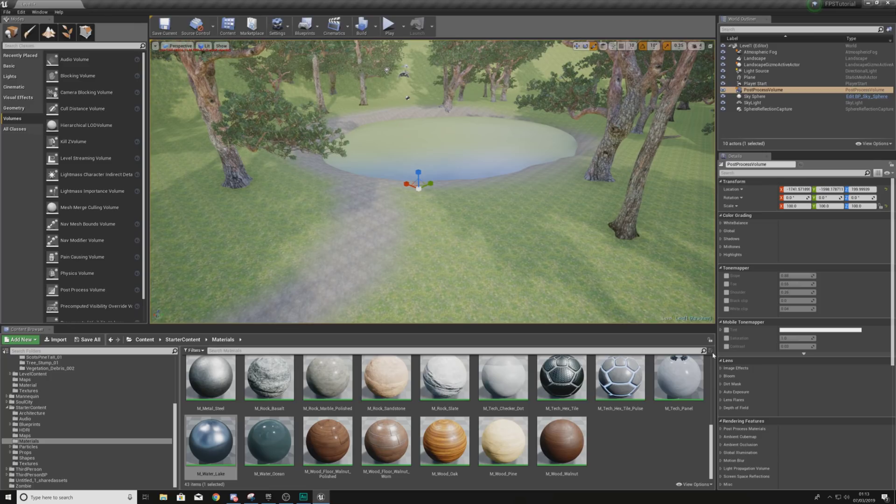
- Examine the Post Process Volume's Image Effects, Lens Flares, Depth of Field and Global color grading settings
scroll(756, 262, "down", 3)
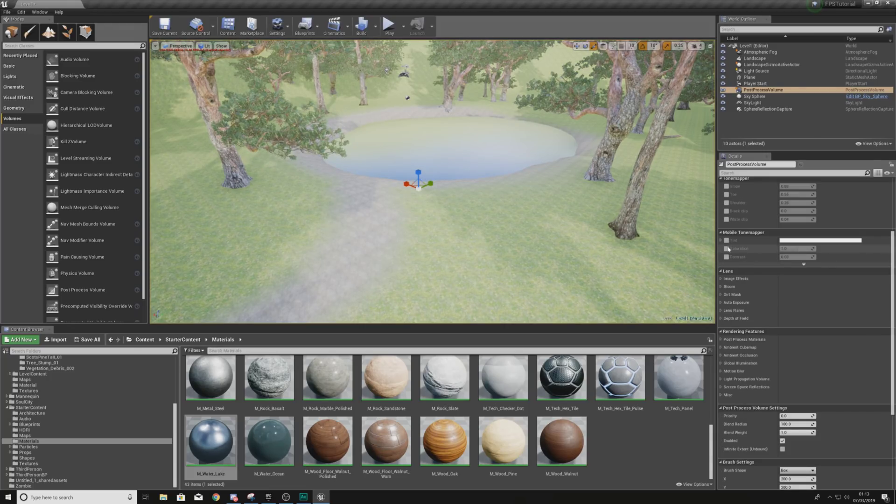
left_click(721, 278)
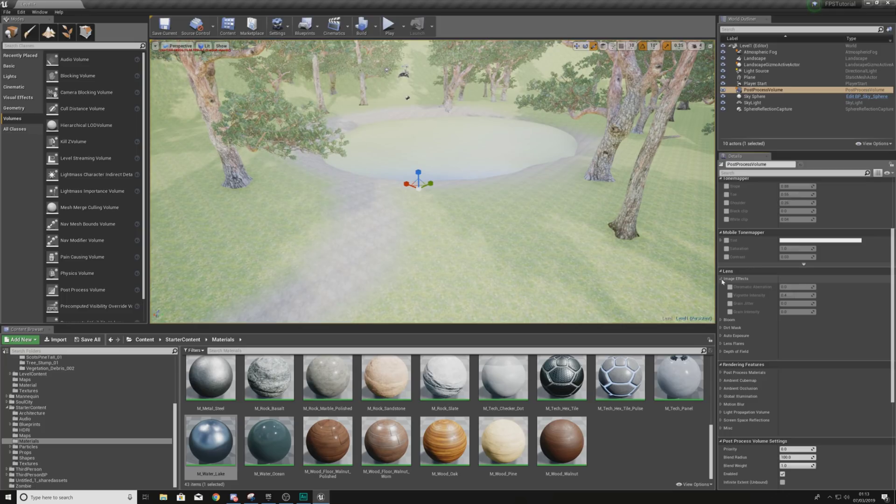
left_click(721, 280)
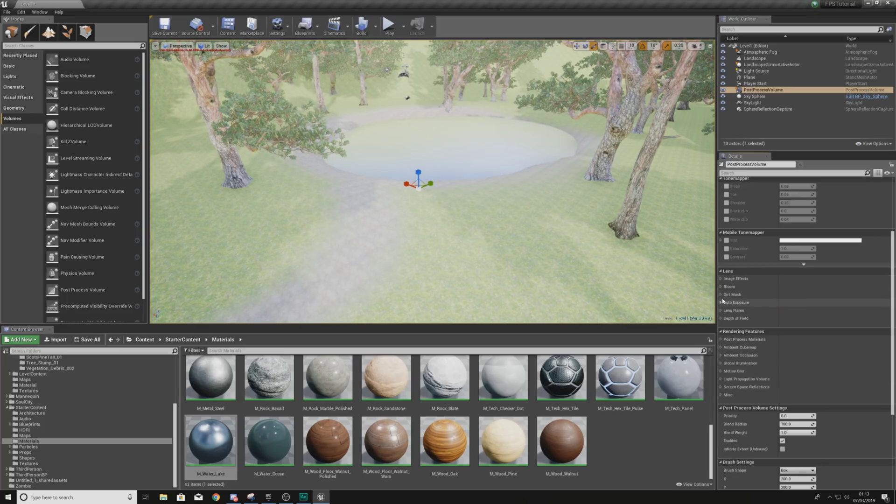
left_click(721, 310)
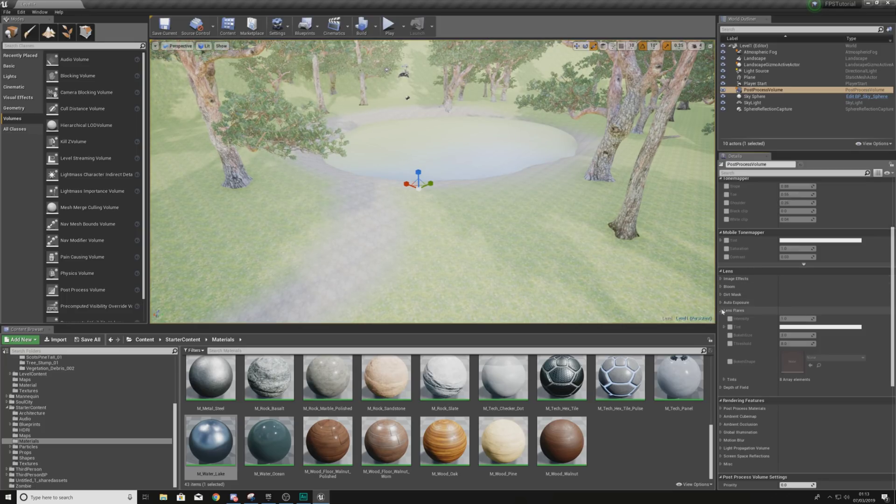
left_click(722, 311)
left_click(722, 319)
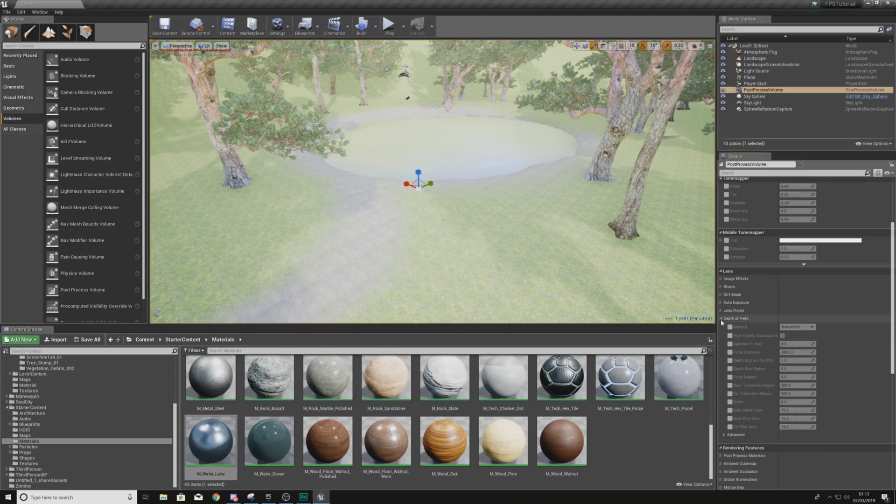
left_click(721, 318)
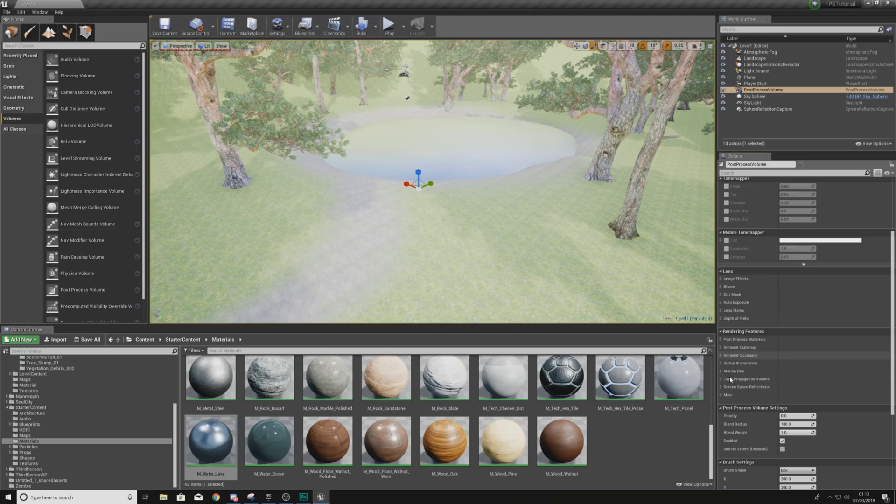
scroll(731, 380, "up", 4)
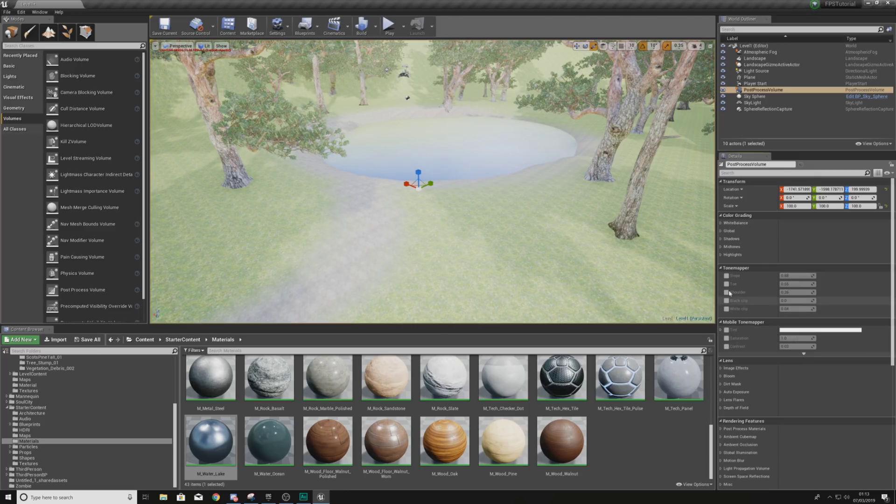
left_click(721, 231)
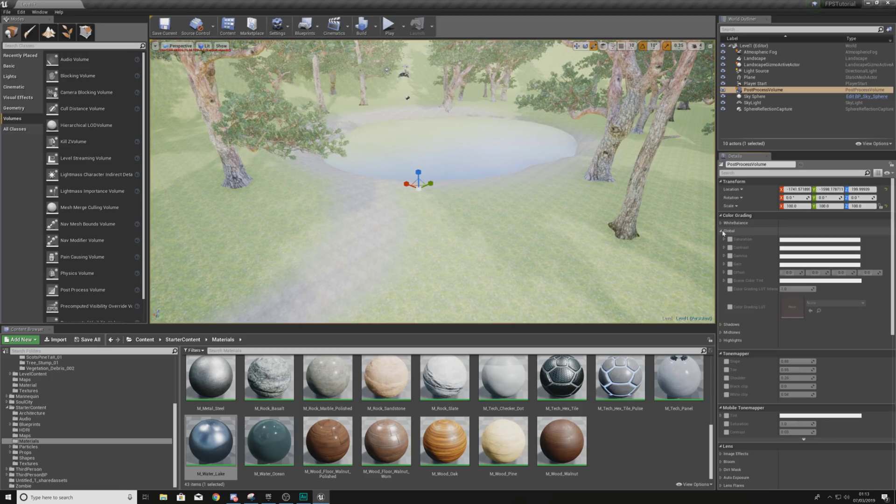
left_click(721, 231)
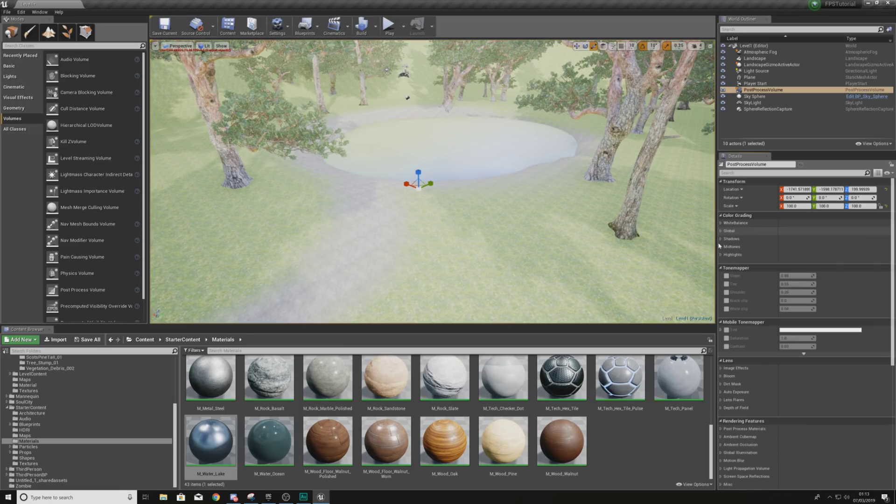
- Enable Vignette Intensity in the Post Process Volume's Image Effects, set it to about 0.99, and inspect the darkened edges around the lake
left_click(721, 369)
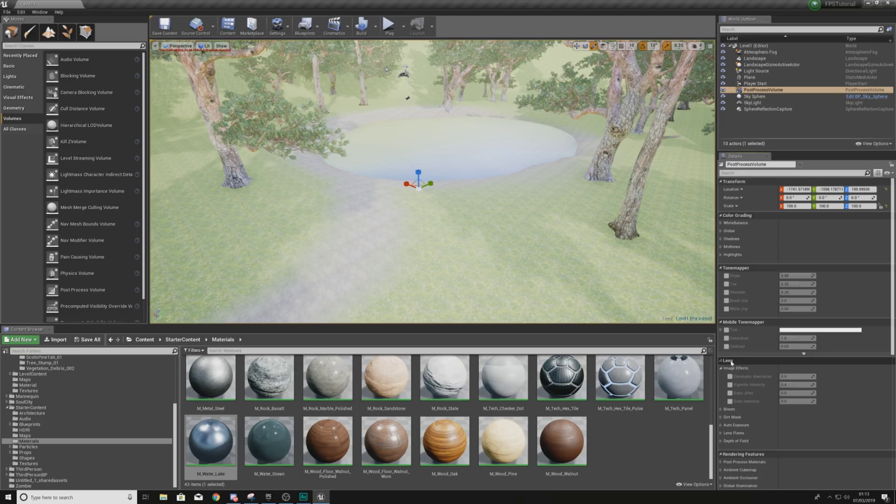
left_click(731, 402)
left_click(729, 385)
left_click_drag(794, 385, 821, 385)
right_click_drag(513, 210, 550, 206)
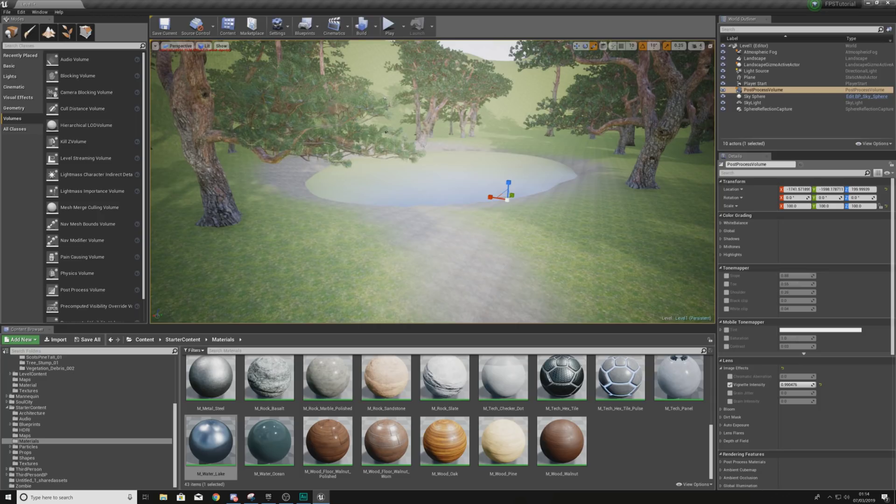
right_click_drag(420, 191, 448, 191)
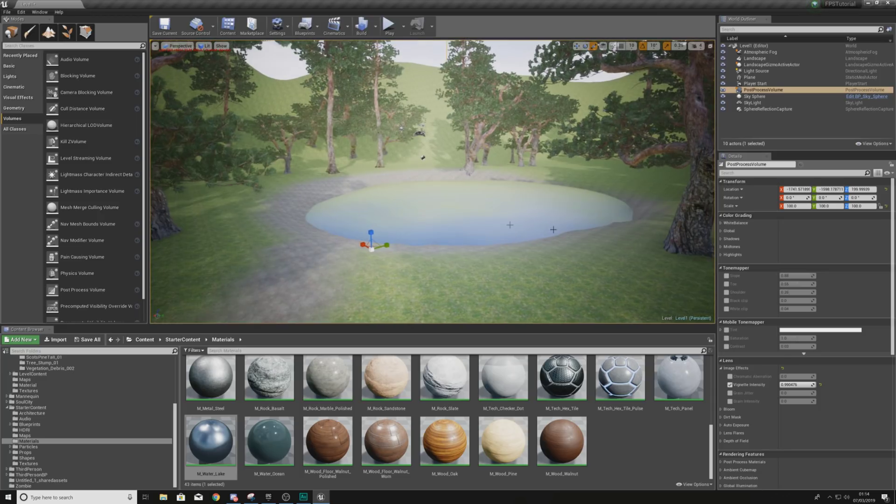
- Enable the Post Process Volume's Global Gain, tint it bluish with red about 0.75, green about 0.77 and blue 1.0, and set luminance to 0.7
left_click(728, 230)
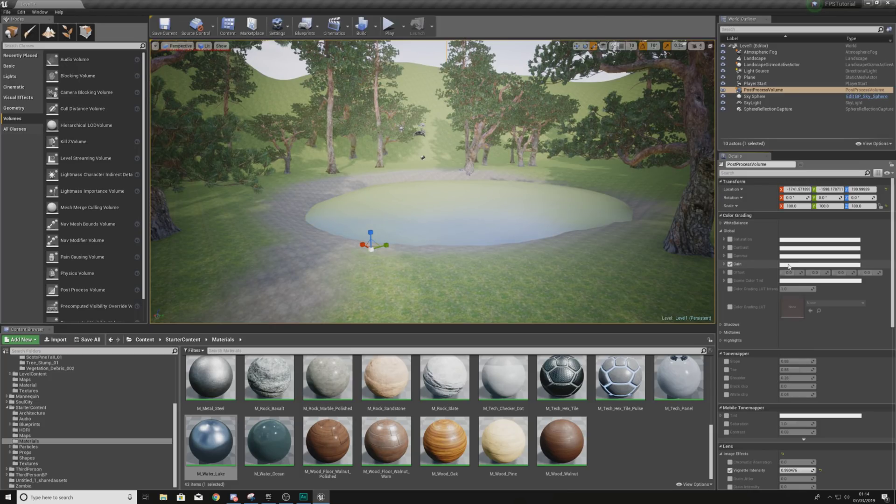
left_click(724, 265)
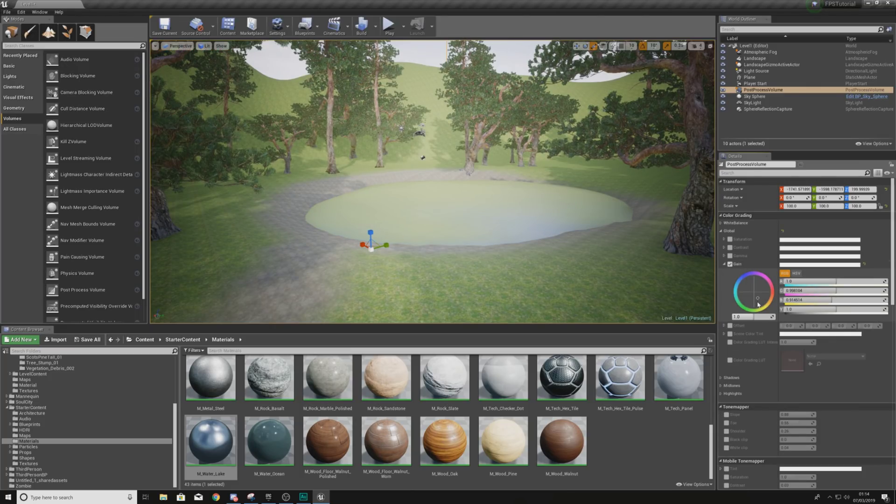
left_click_drag(758, 304, 753, 295)
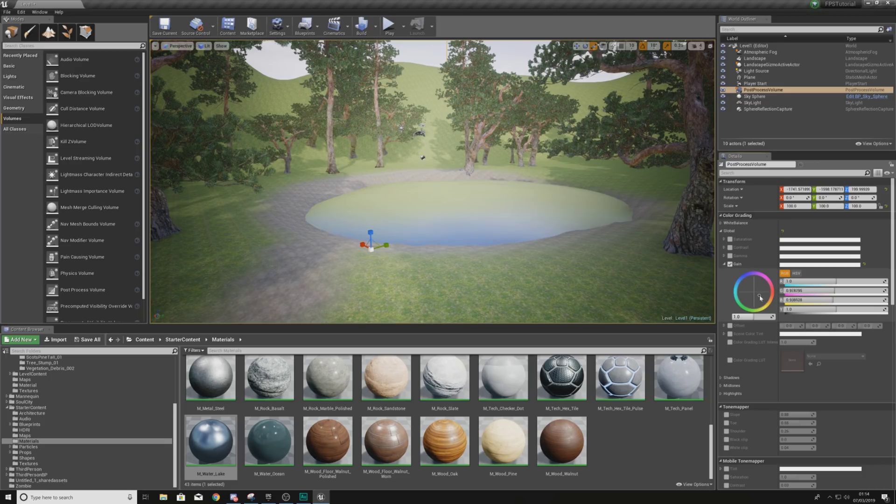
left_click_drag(760, 289, 748, 284)
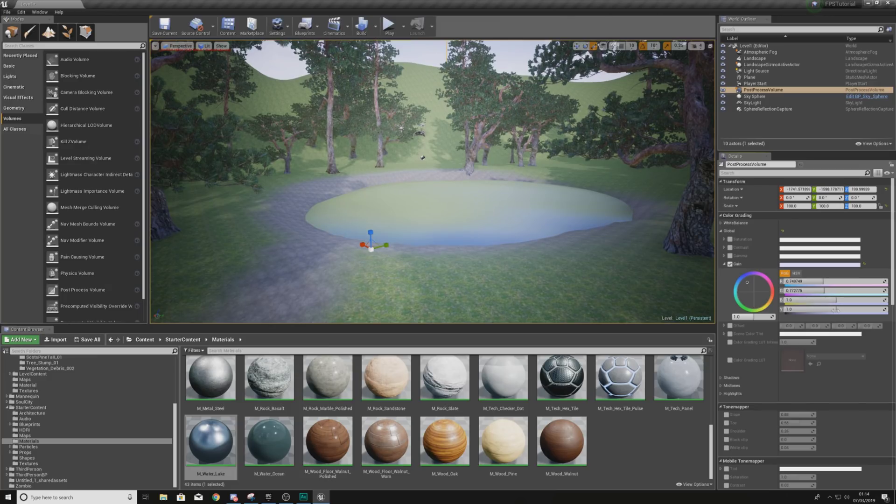
mouse_move(835, 309)
left_mouse_down()
mouse_move(797, 310)
mouse_move(827, 310)
left_mouse_up()
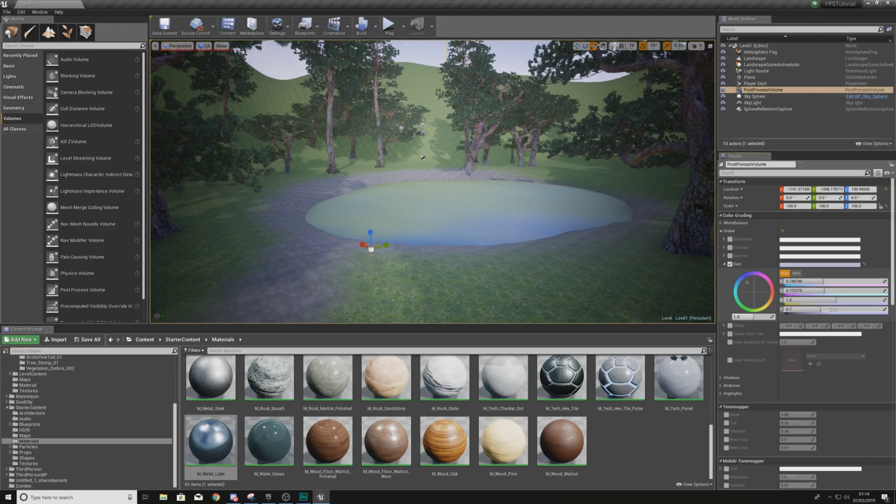
right_click_drag(588, 224, 401, 214)
right_click_drag(433, 186, 585, 245)
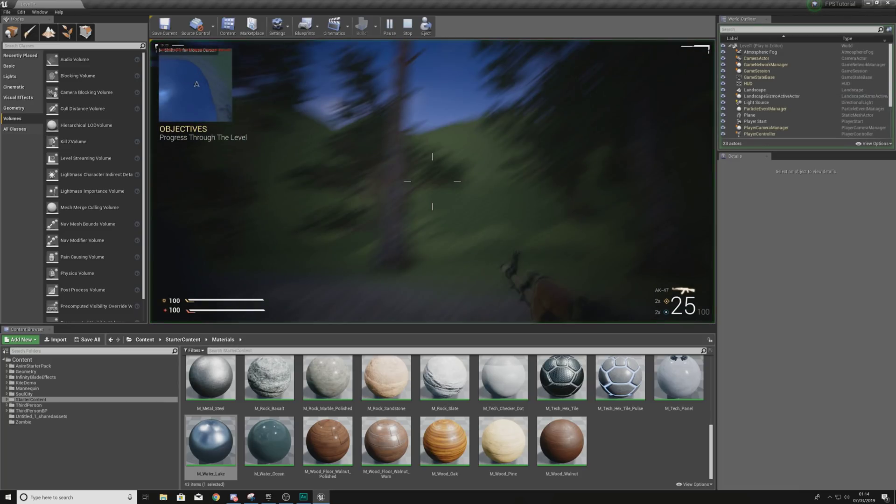
- Play-test the level by walking along the path and through the woods around the lake, and stop the session
key("w")
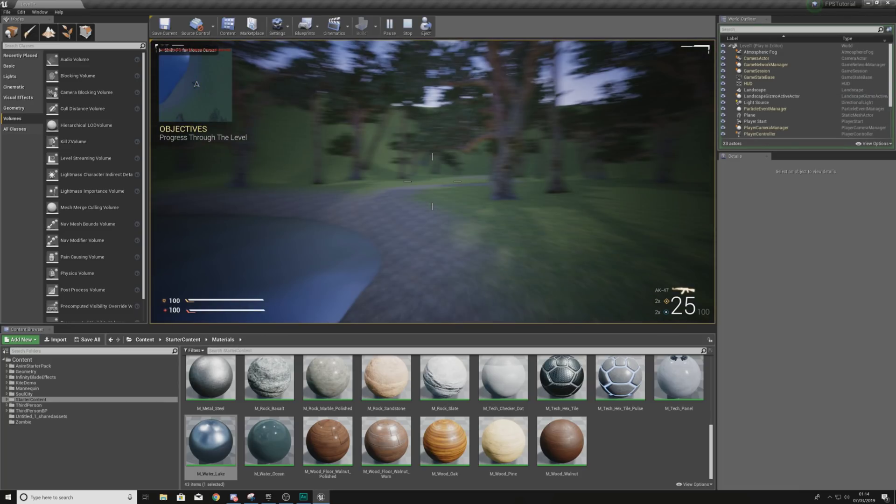
key("w")
key("w")
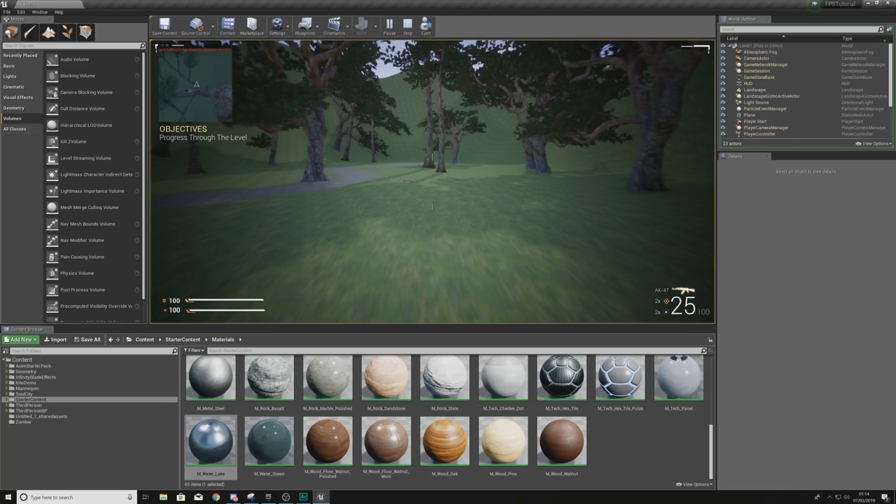
key("w")
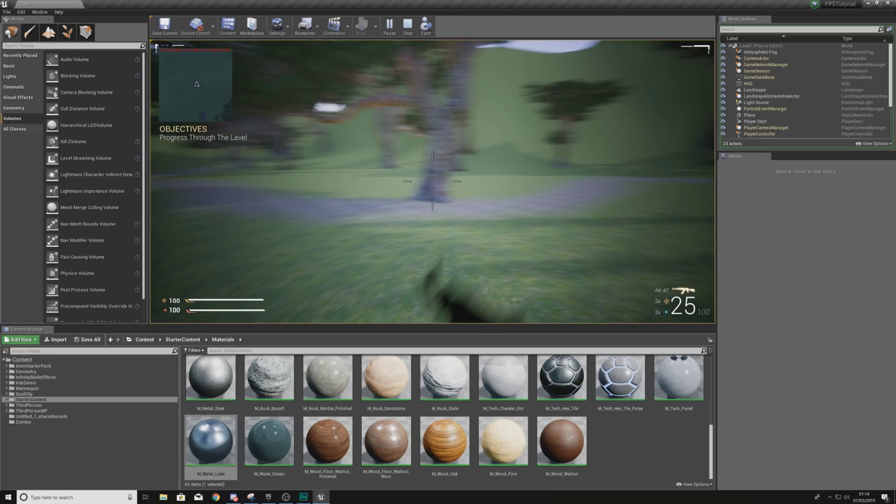
key("w")
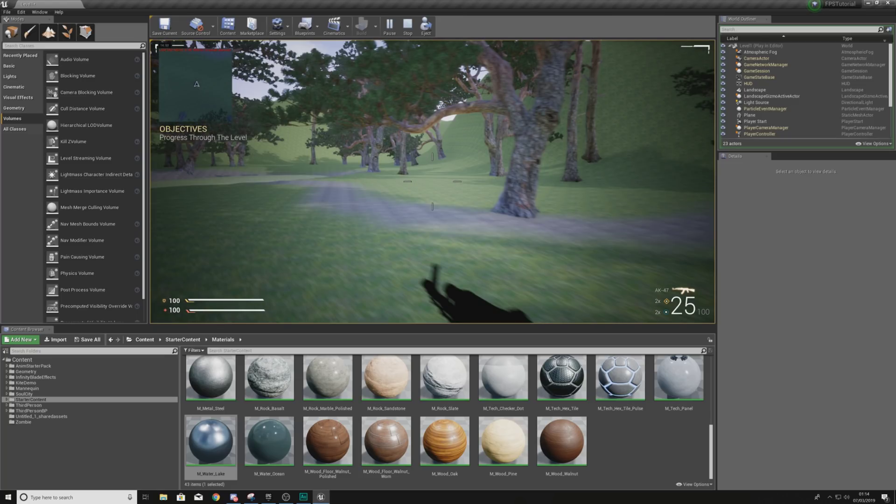
key("w")
key("w")
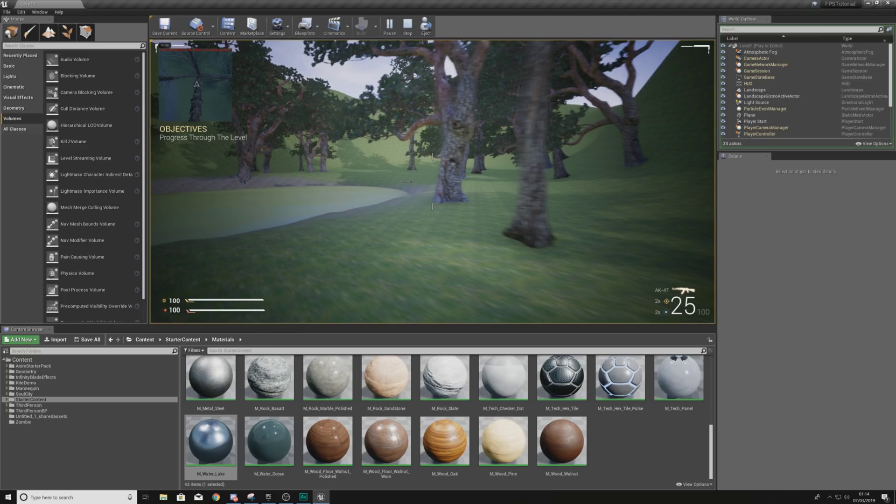
key("Escape")
left_click(375, 27)
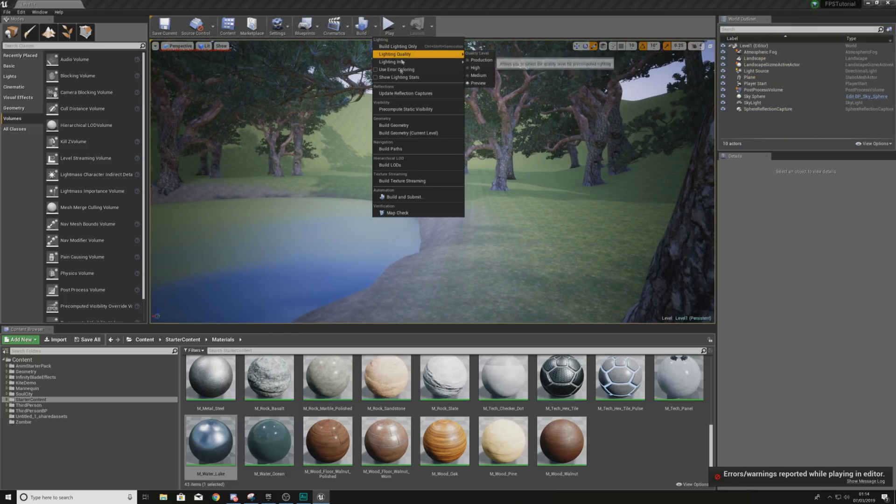
- Place a SimpleAI character from the ThirdPersonBP Blueprints folder on the grass between the trees near the lake
key("s")
right_click_drag(322, 224, 254, 245)
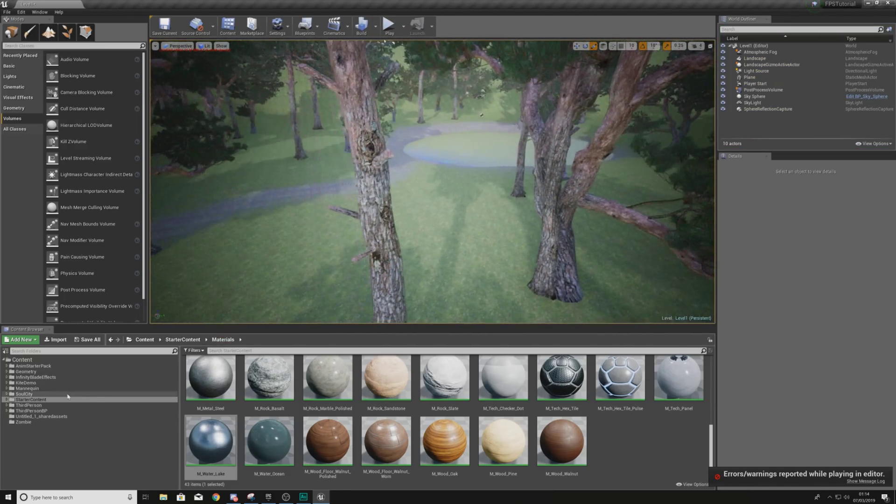
left_click(29, 411)
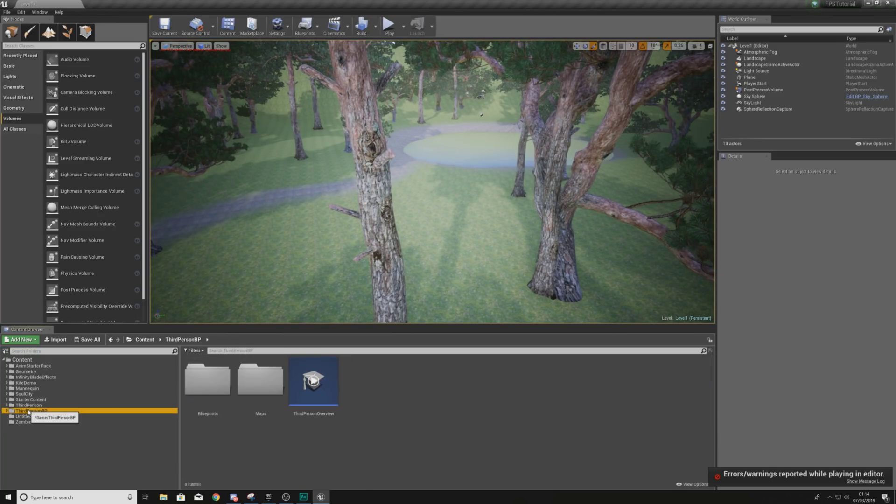
double_click(210, 382)
scroll(372, 388, "down", 2)
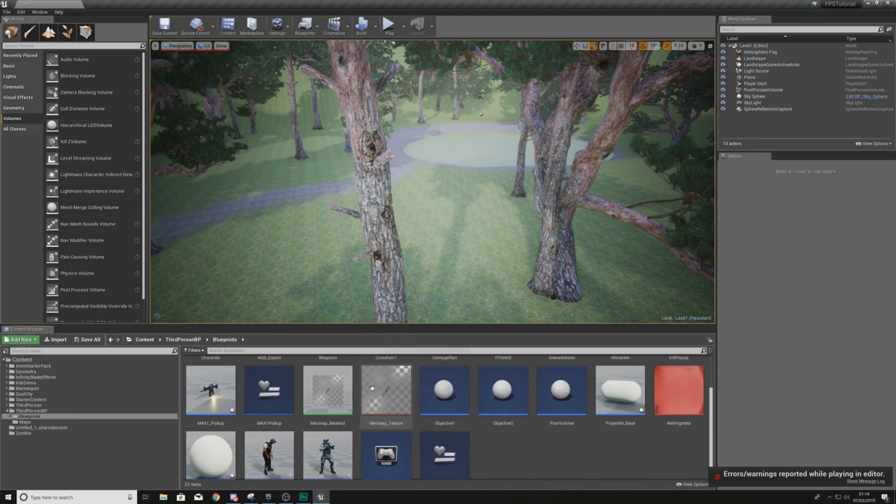
scroll(371, 388, "down", 1)
left_click_drag(269, 447, 453, 228)
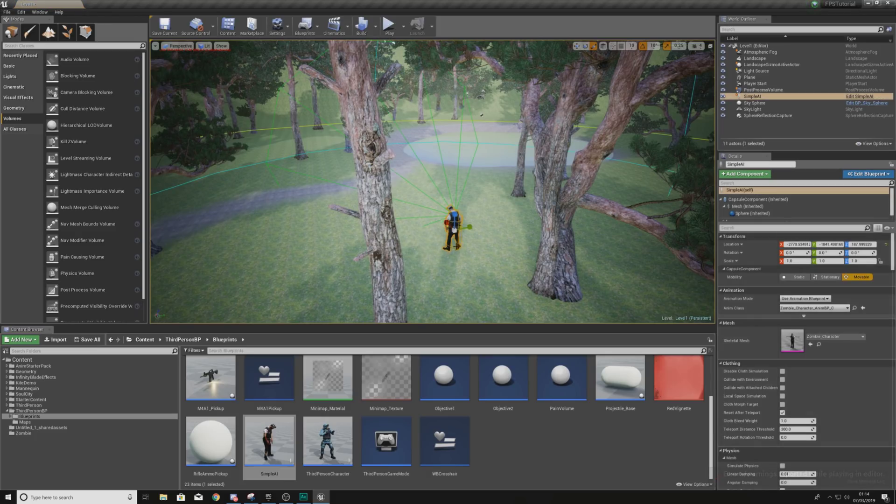
- Place four more SimpleAI characters spread across the grass and woods surrounding the lake
right_click_drag(456, 246, 375, 312)
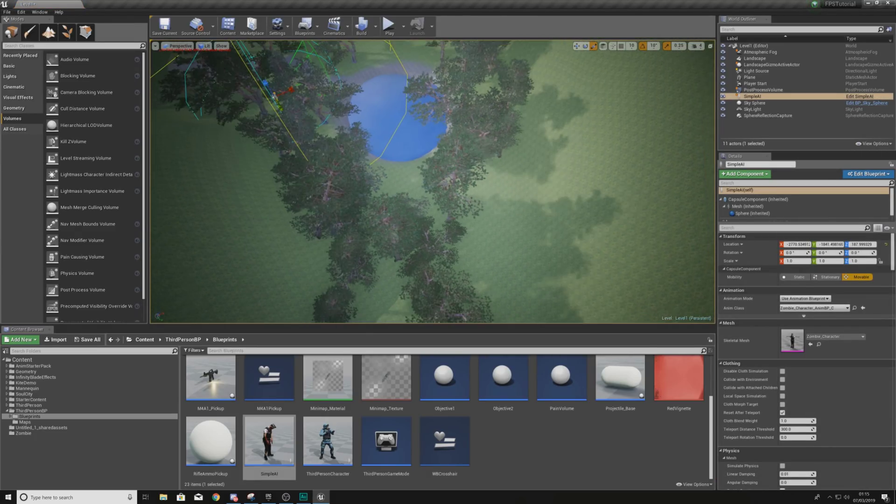
scroll(434, 186, "down", 2)
left_click_drag(269, 441, 486, 250)
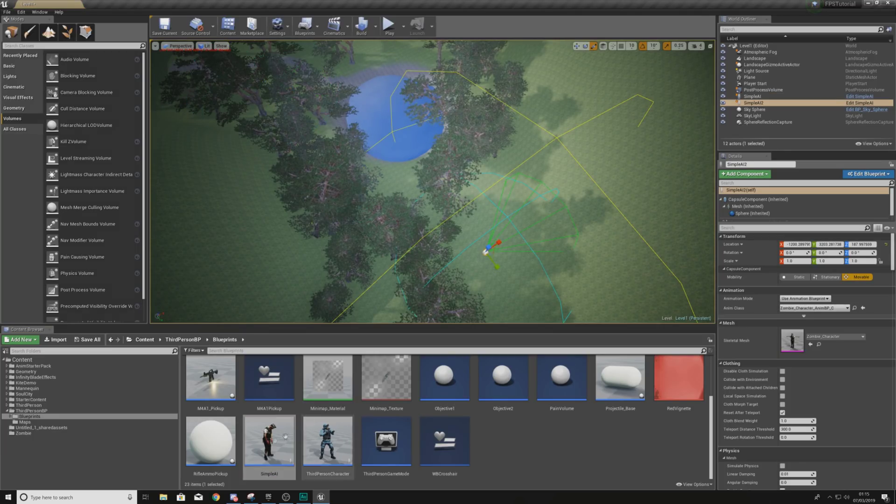
left_click_drag(285, 436, 309, 246)
left_click_drag(262, 431, 563, 94)
left_click_drag(519, 132, 519, 129)
right_click_drag(519, 129, 443, 77)
left_click_drag(279, 433, 551, 203)
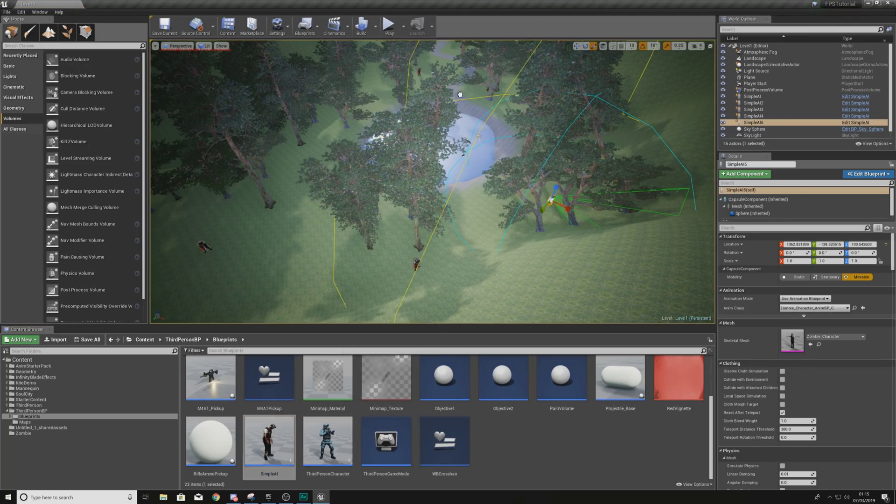
- Add three further SimpleAI characters among the trees and on the grass close to the lake's shore
left_click_drag(474, 94, 477, 84)
key("w")
right_click_drag(477, 116, 504, 105)
left_click_drag(281, 440, 313, 235)
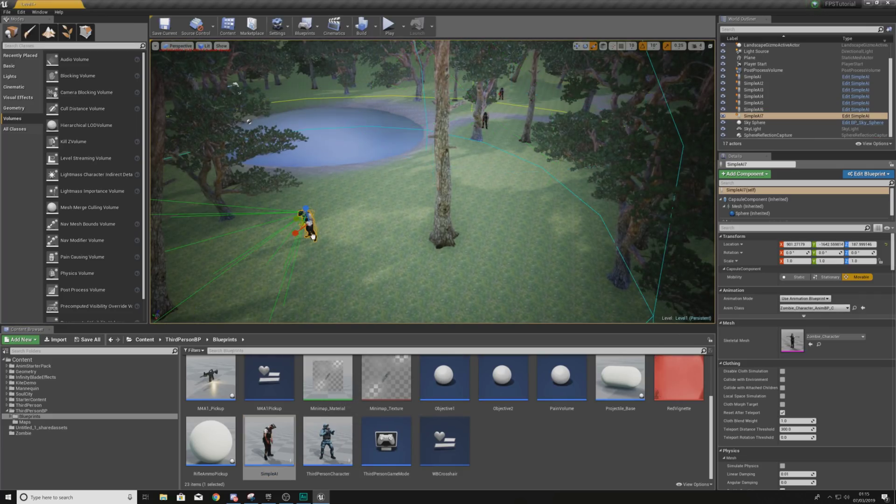
left_click_drag(273, 442, 563, 225)
- Place two more SimpleAI characters in the wooded clearing below the hills and start a play test
right_click_drag(488, 266, 488, 228)
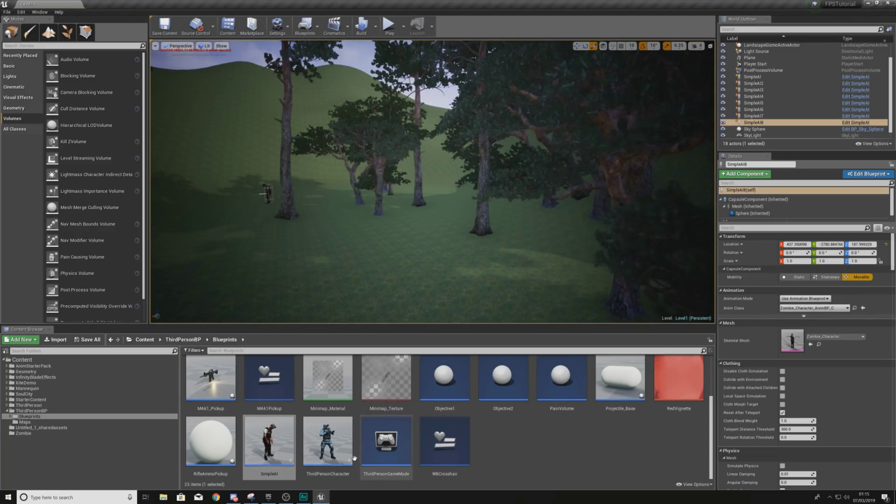
left_click_drag(280, 446, 444, 249)
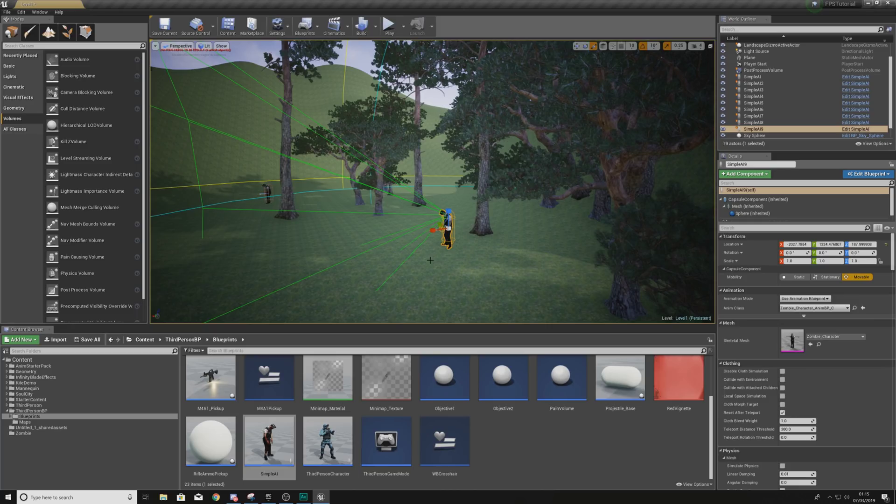
left_click_drag(270, 441, 547, 261)
left_click(389, 26)
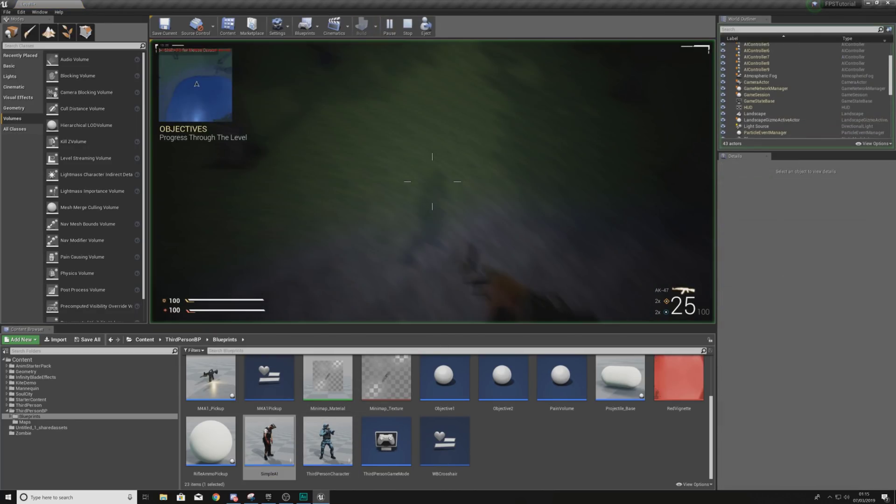
- Walk up to the SimpleAI characters among the trees in the play test to check whether they react, and end the session
key("w")
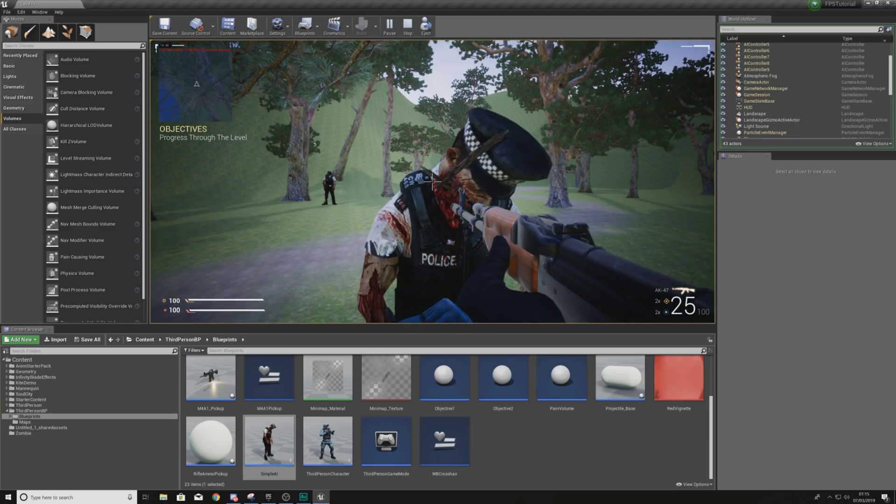
key("w")
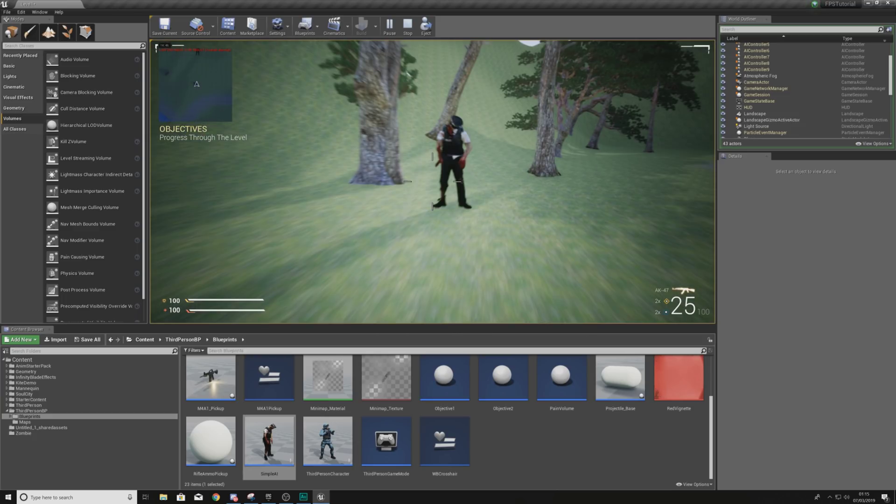
key("Escape")
- Add a Nav Mesh Bounds Volume on the grass near the lake and set its X, Y and Z scale to 100
key("s")
right_click_drag(432, 182, 466, 211)
left_click(70, 45)
type("an")
key("BackSpace")
key("BackSpace")
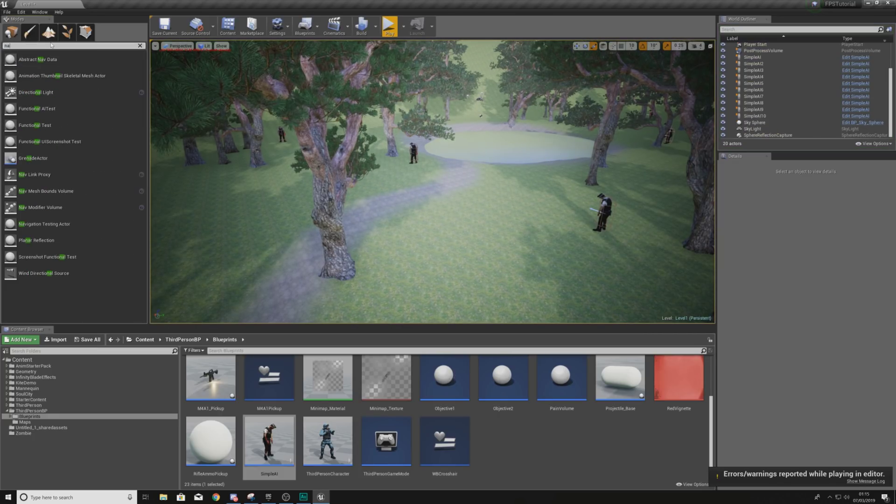
type("nav")
left_click_drag(65, 94, 459, 185)
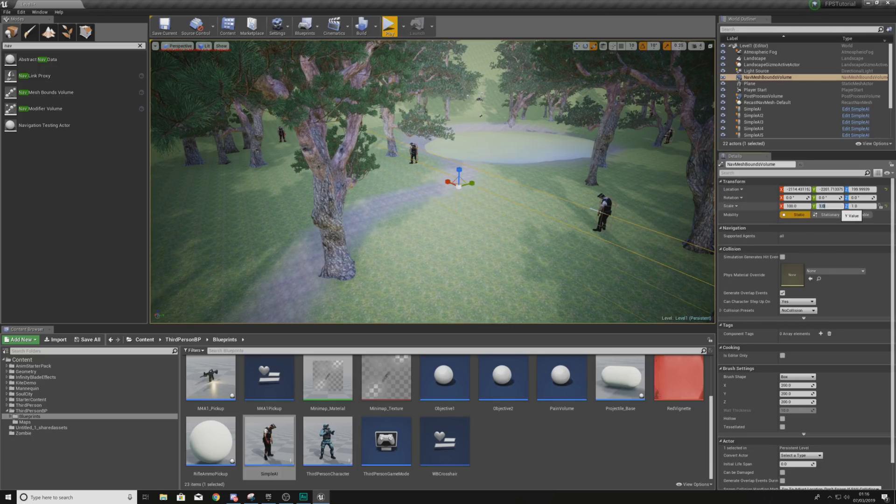
type("100")
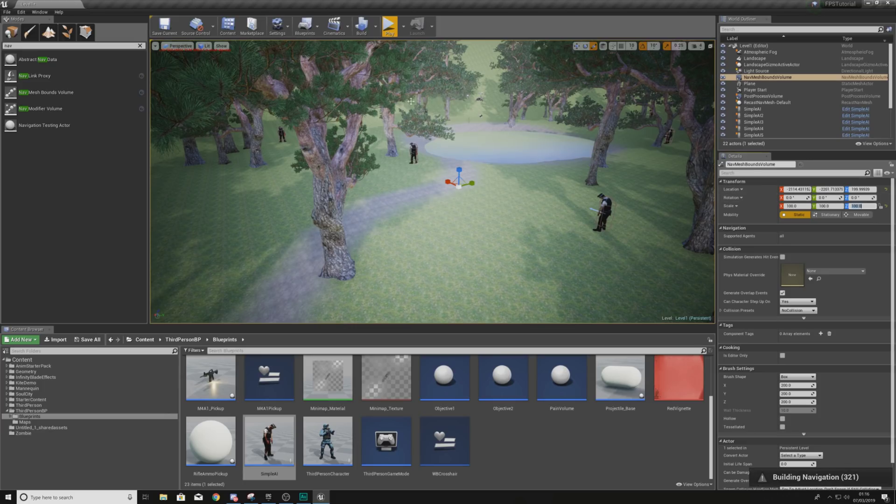
- Build the level's navigation paths and dismiss the message log
left_click(376, 26)
mouse_move(416, 56)
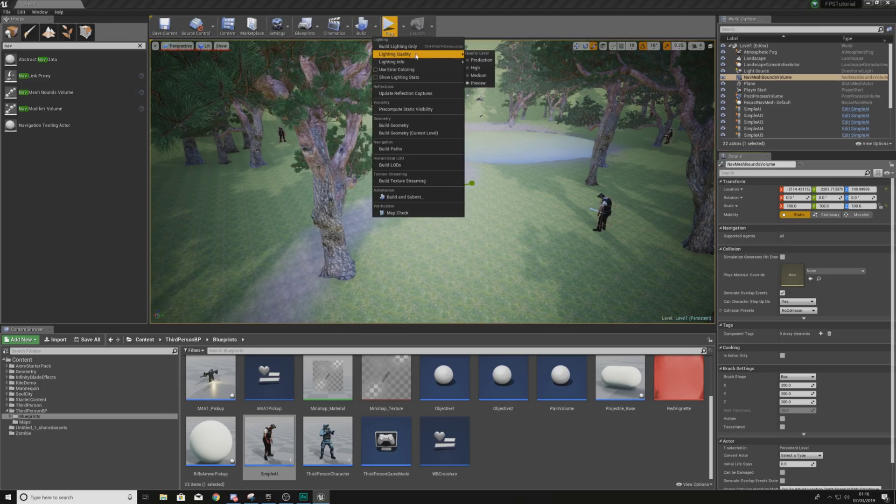
left_click(421, 147)
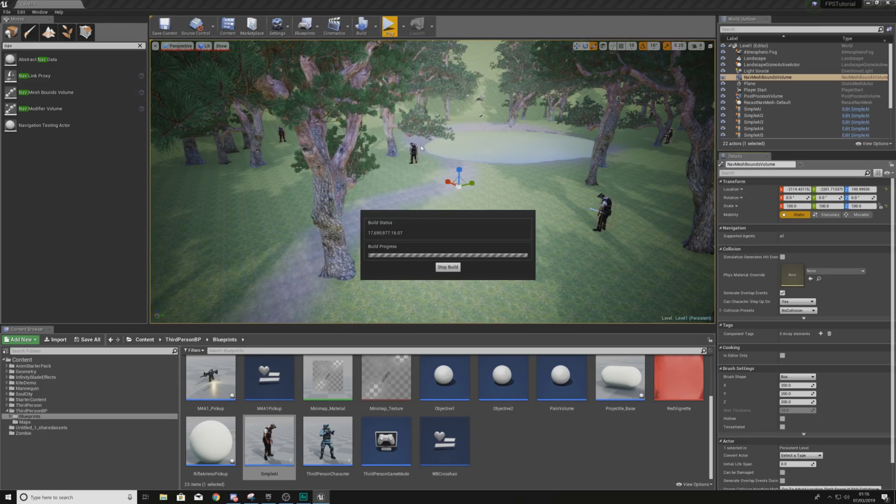
left_click(613, 144)
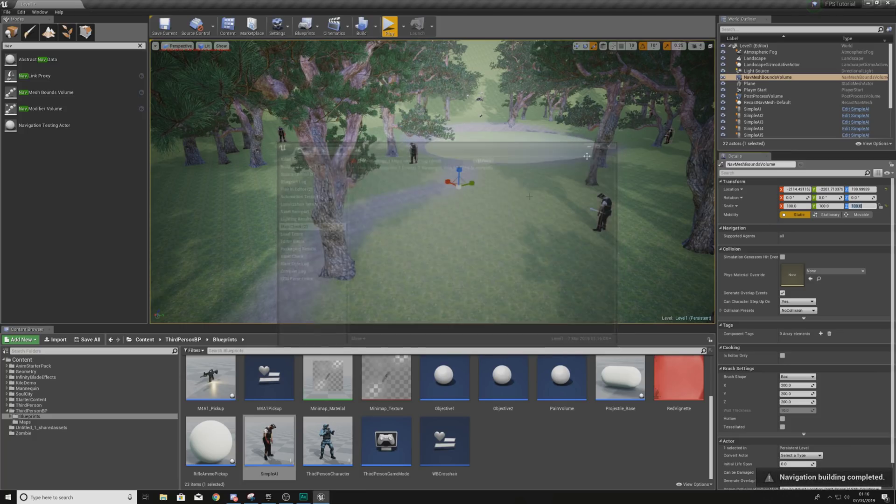
- Show the navigation mesh to inspect its coverage of the forest floor, and hide it again
right_click_drag(502, 214, 261, 189)
key("p")
key("w")
right_click_drag(422, 200, 494, 233)
key("p")
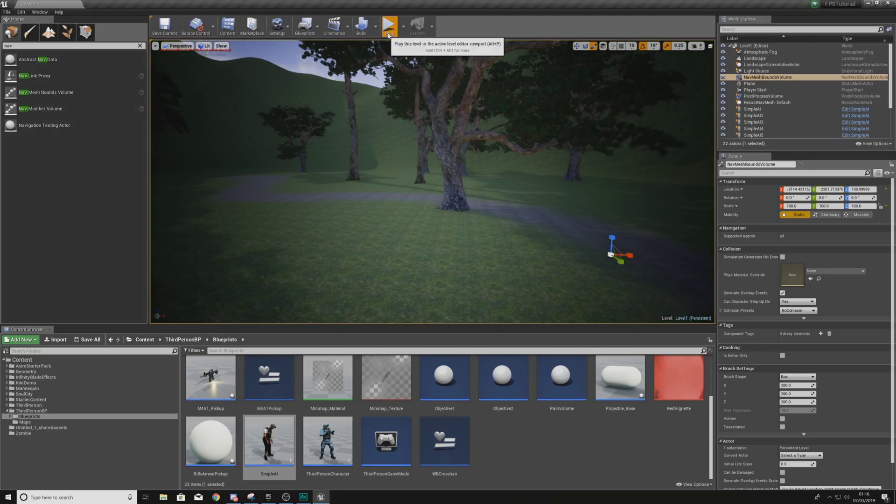
- Play-test the level by shooting at the enemies, reloading and running among the trees, and end the session
left_click(389, 26)
key("w")
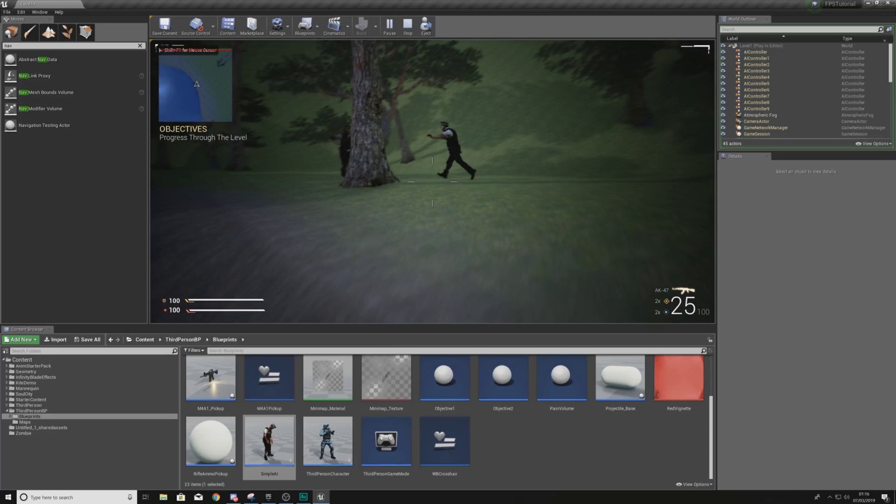
key("w")
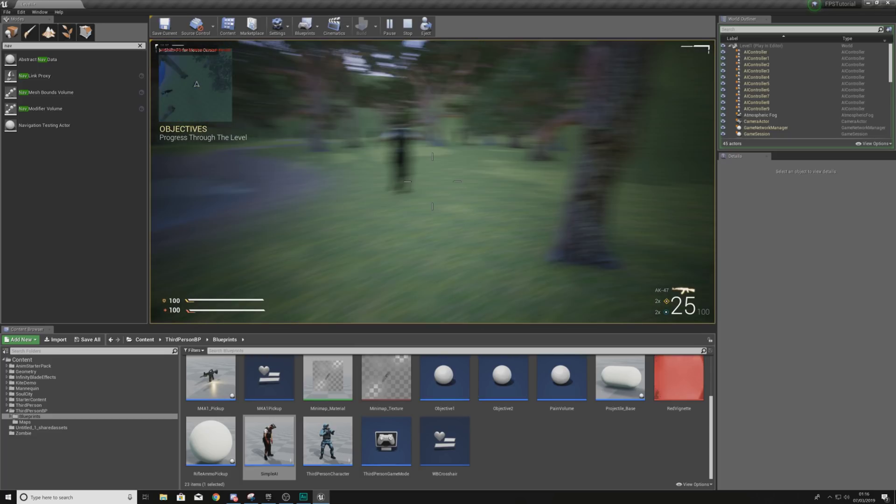
left_click(432, 182)
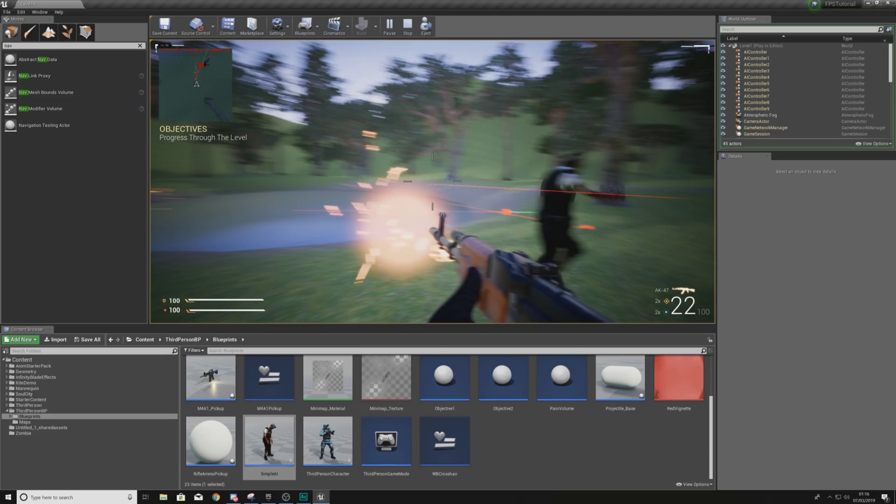
left_click(432, 182)
key("r")
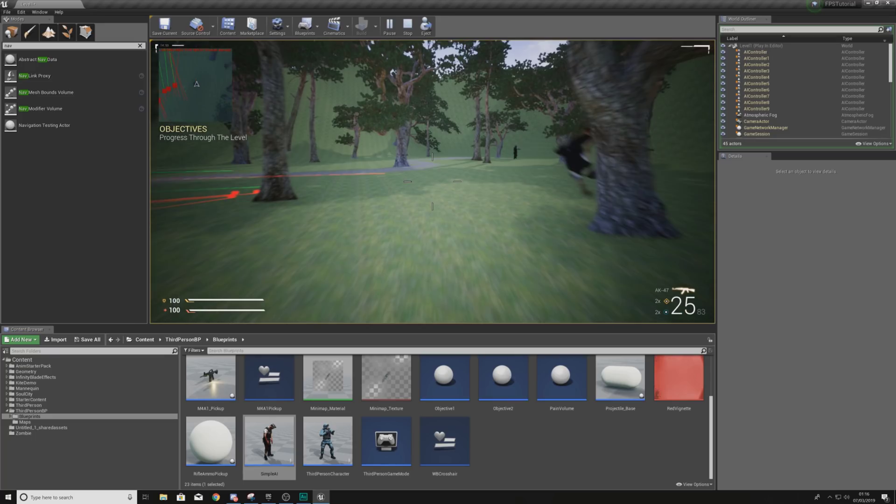
key("w")
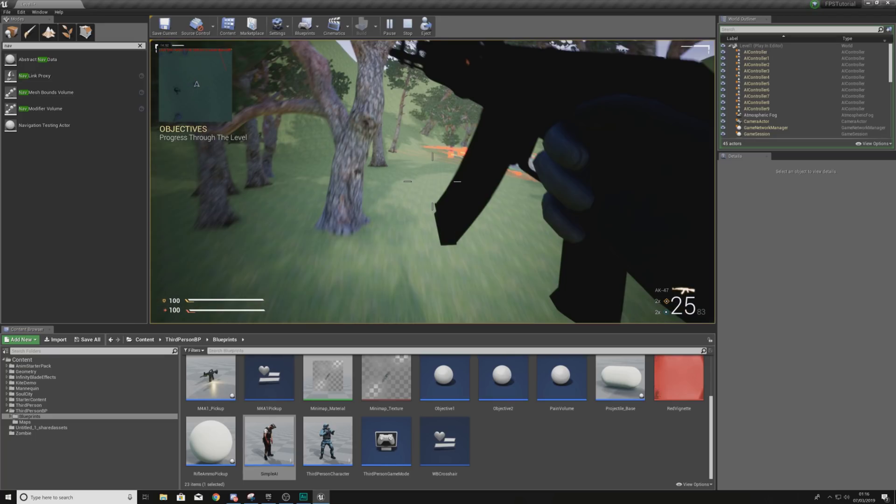
key("w")
key("w")
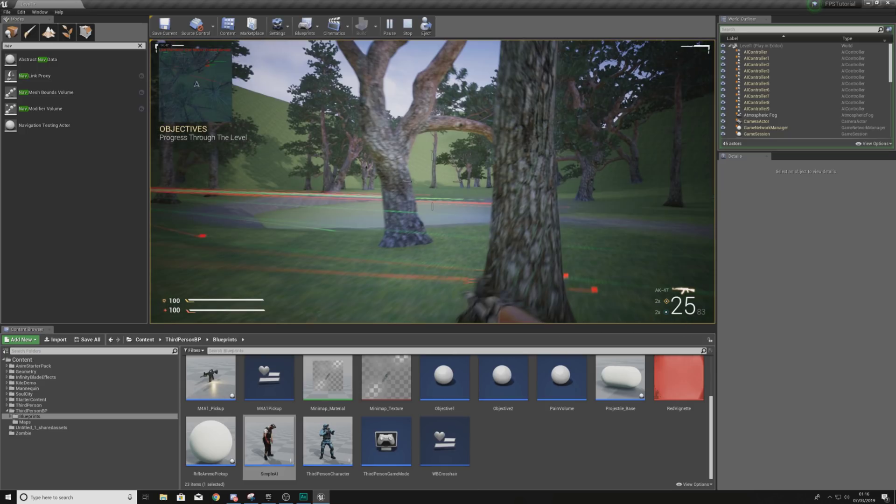
key("Escape")
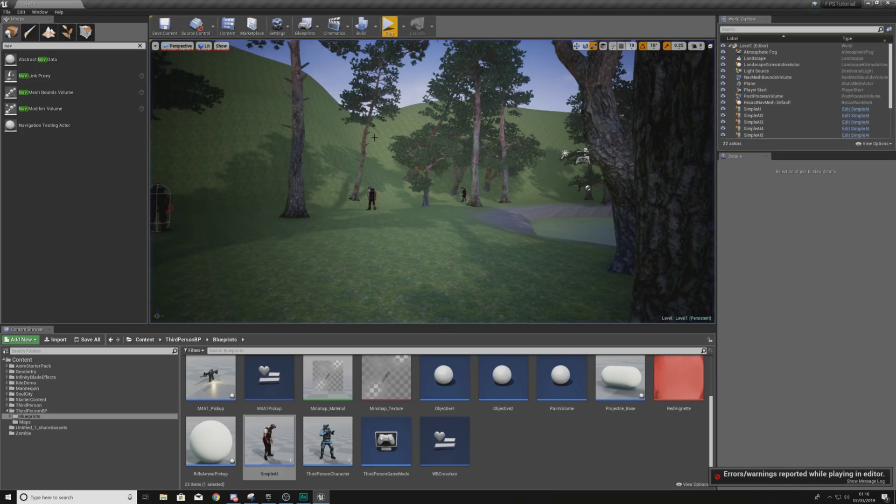
- Set the collision preset of the ScotsPineTall_01 and ScotsPine_01 foliage types to BlockAll
left_click(67, 32)
left_click(33, 140)
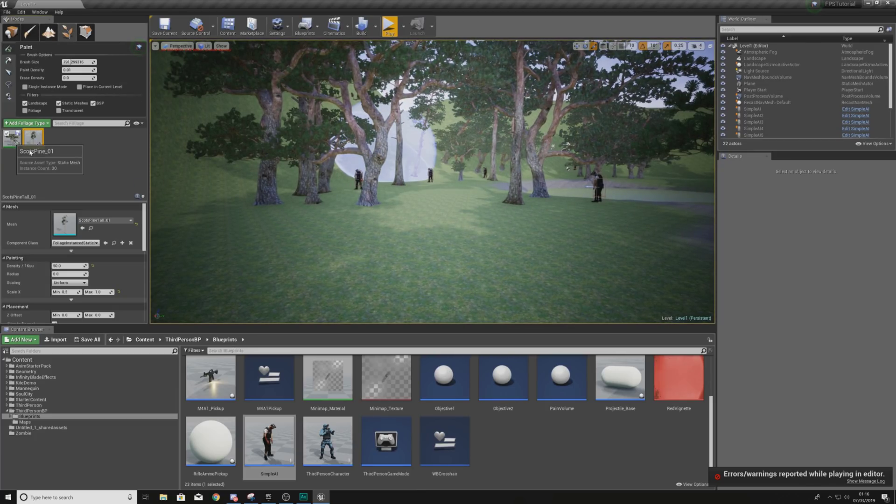
scroll(8, 278, "down", 5)
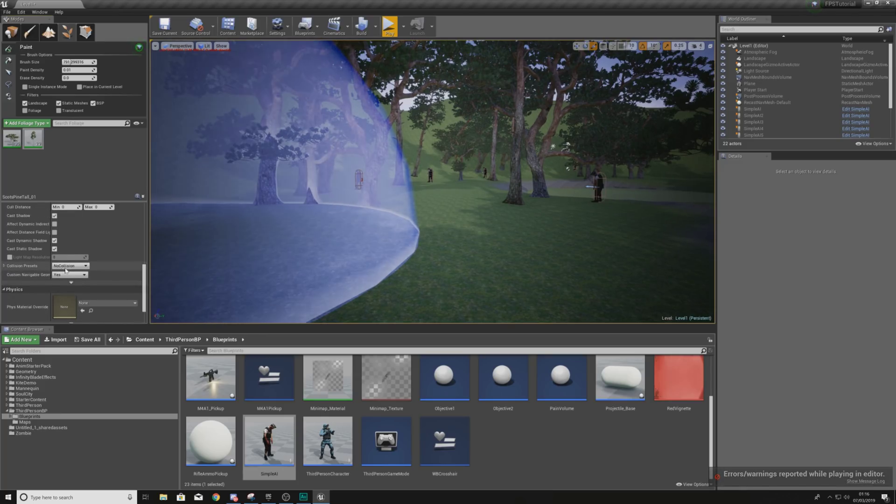
left_click(70, 265)
left_click(62, 281)
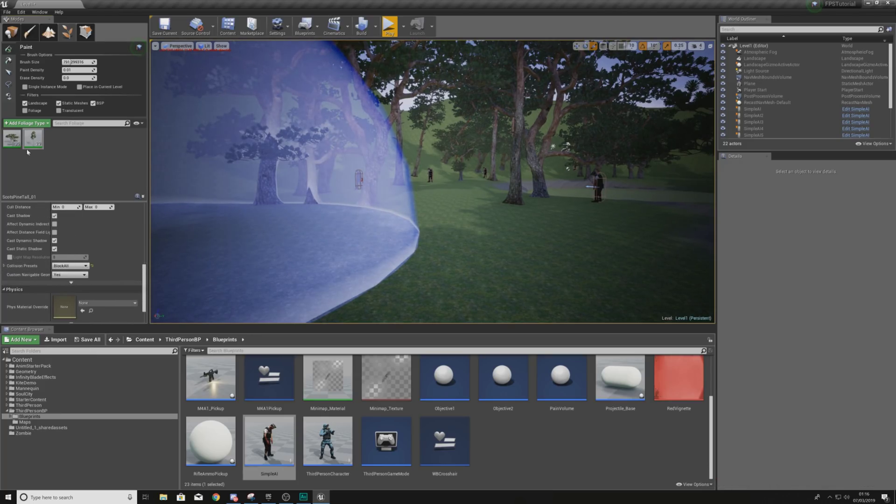
left_click(12, 138)
left_click(70, 265)
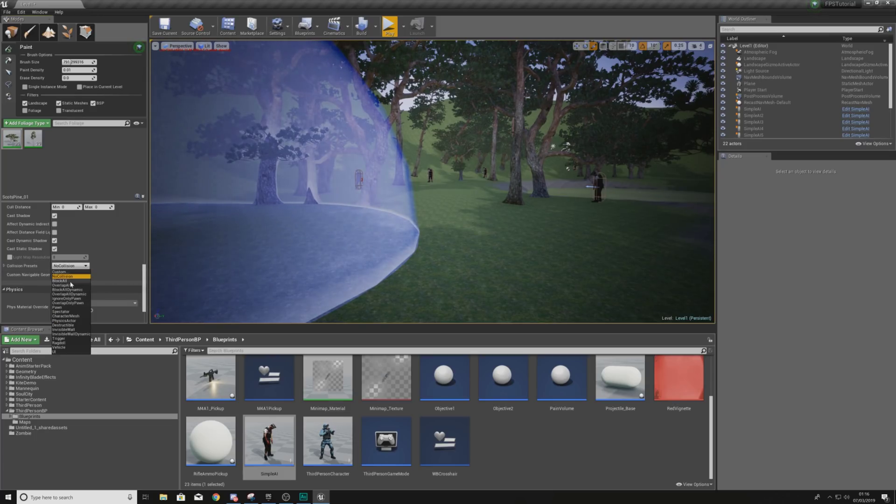
left_click(63, 280)
- Play-test the forest by running between the pine trees and around the lake while shooting at the approaching enemies
left_click(389, 25)
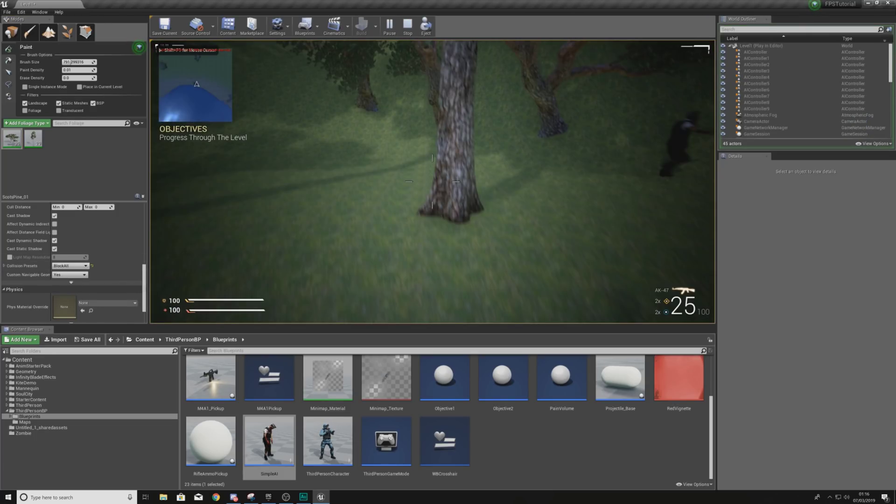
key("w")
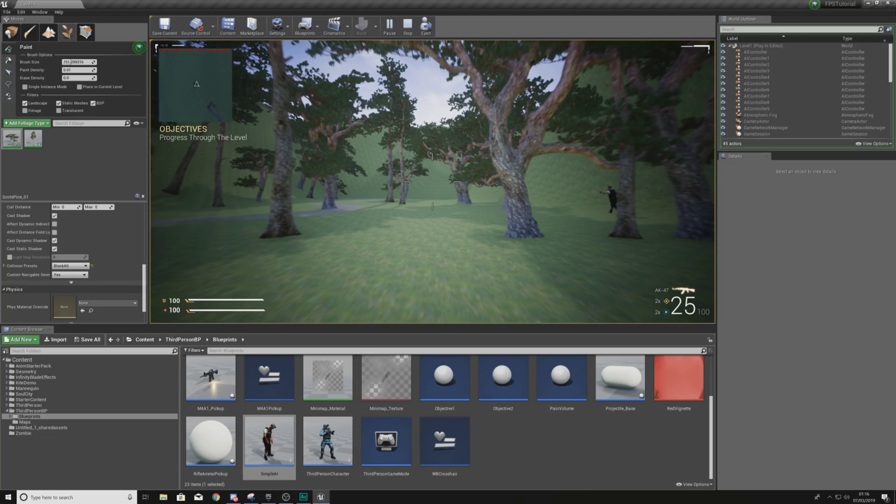
left_click(432, 181)
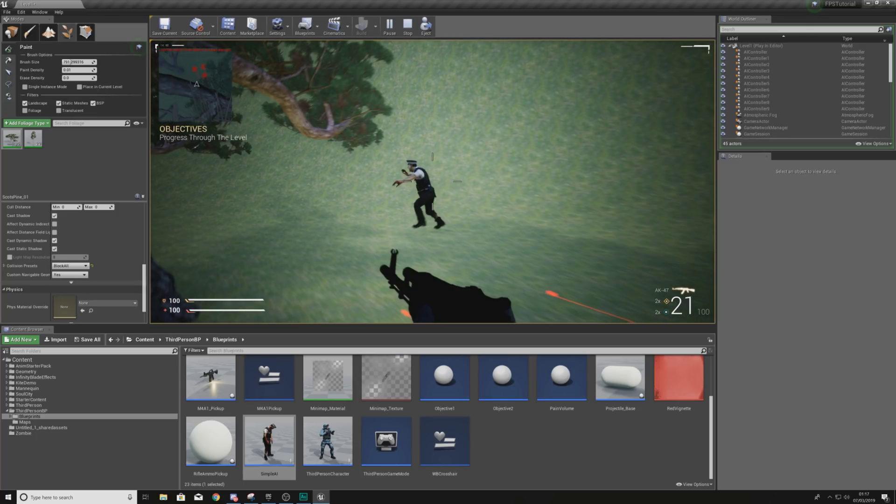
left_click(432, 181)
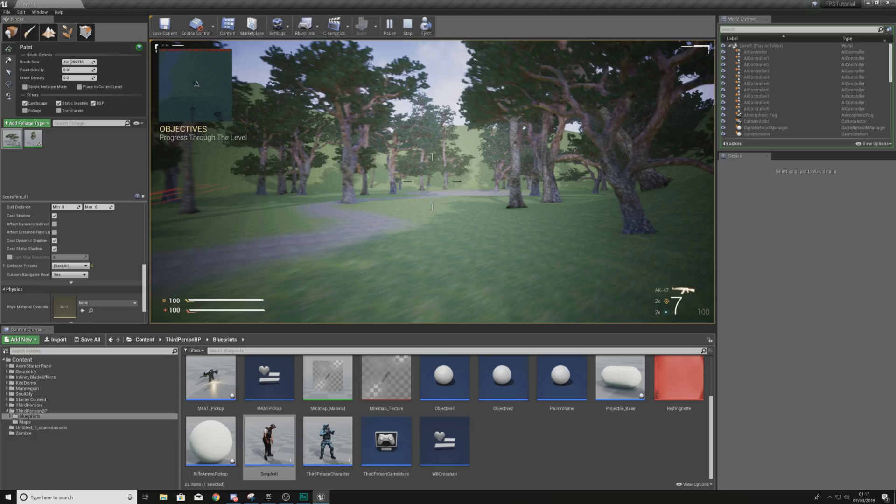
key("w")
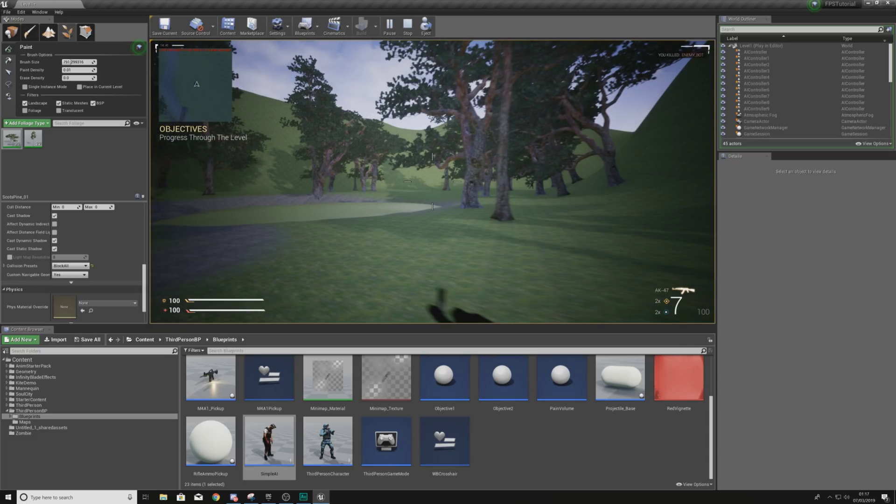